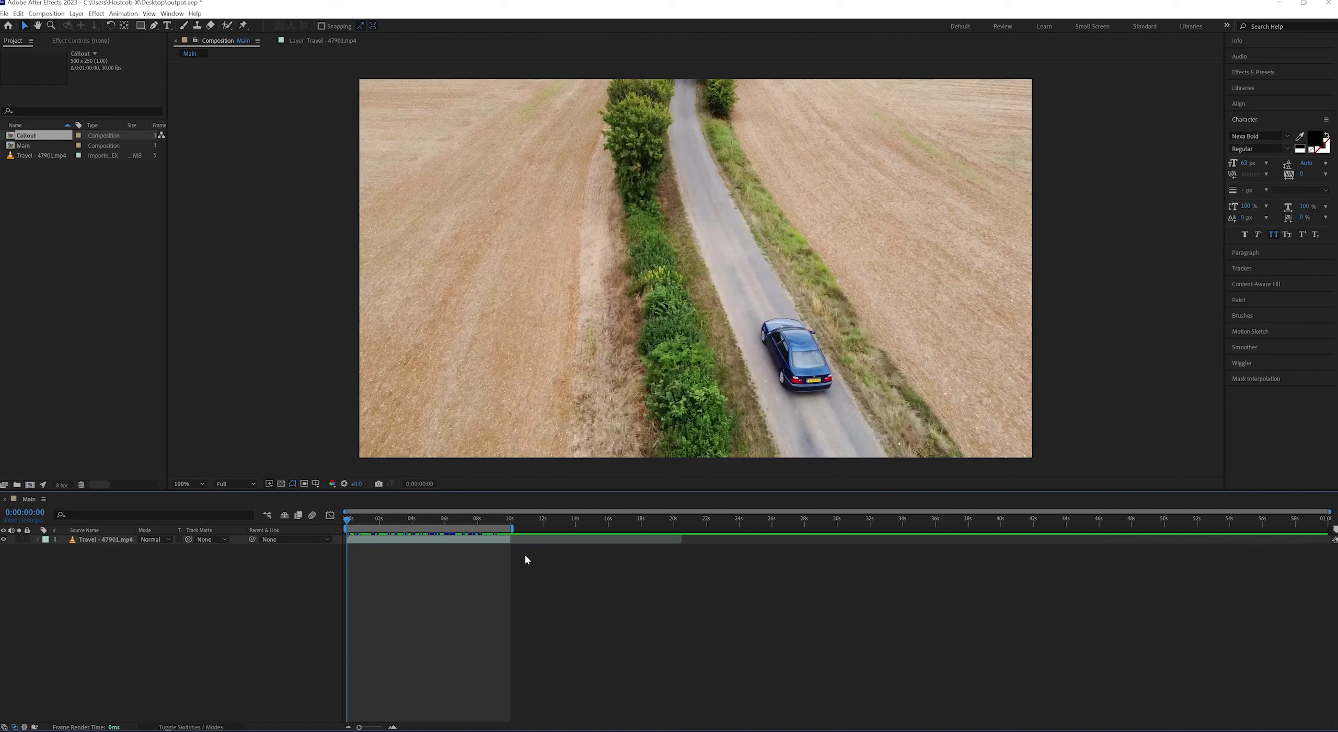
Select the Travel - 47901.mp4 drone footage layer in the Main timeline.
left_click(510, 526)
left_click(430, 543)
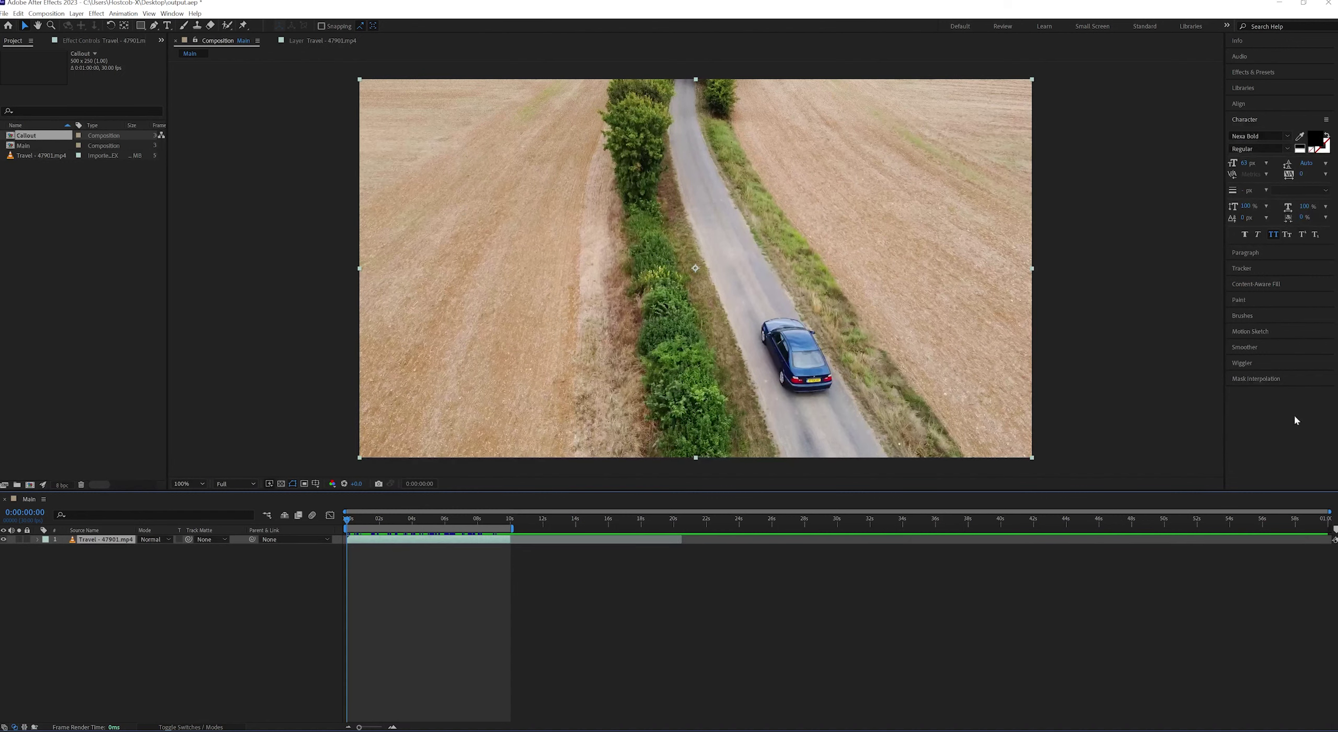
Expand the Tracker panel in the right-hand panel stack.
left_click(1247, 269)
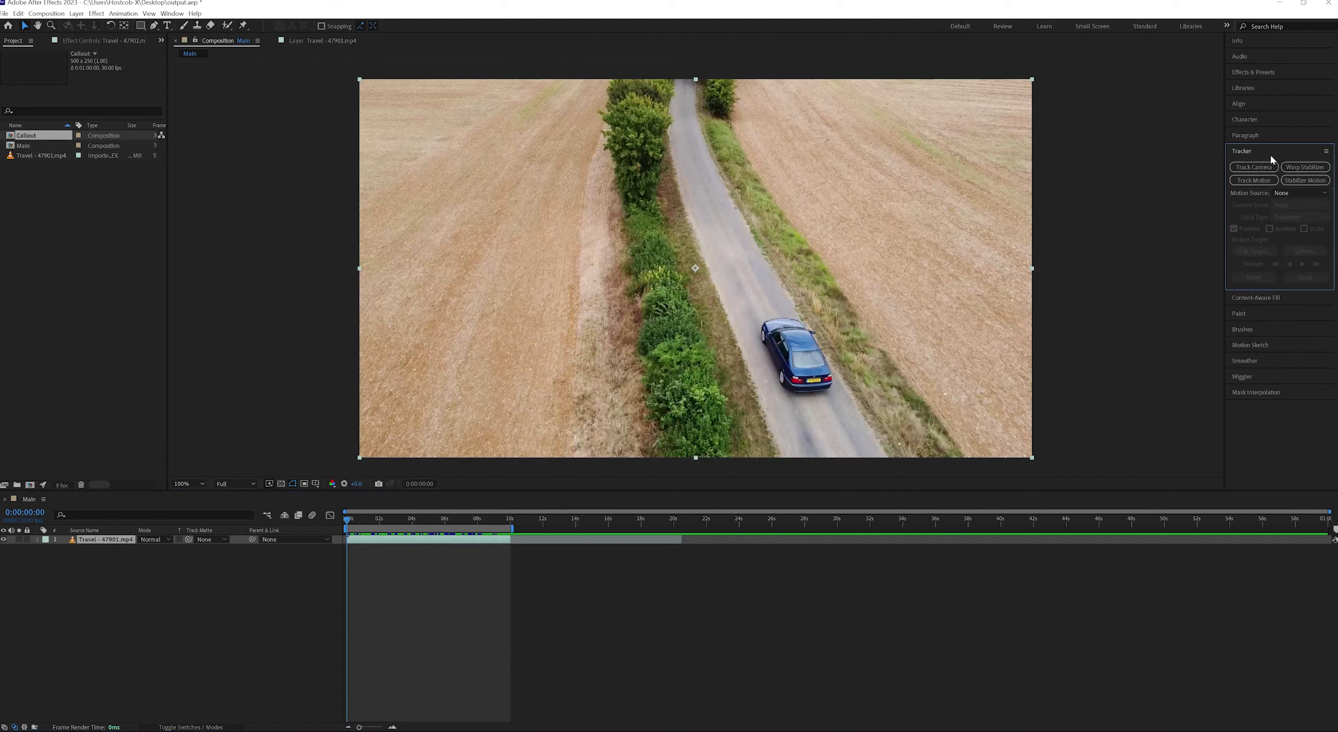
left_click(172, 14)
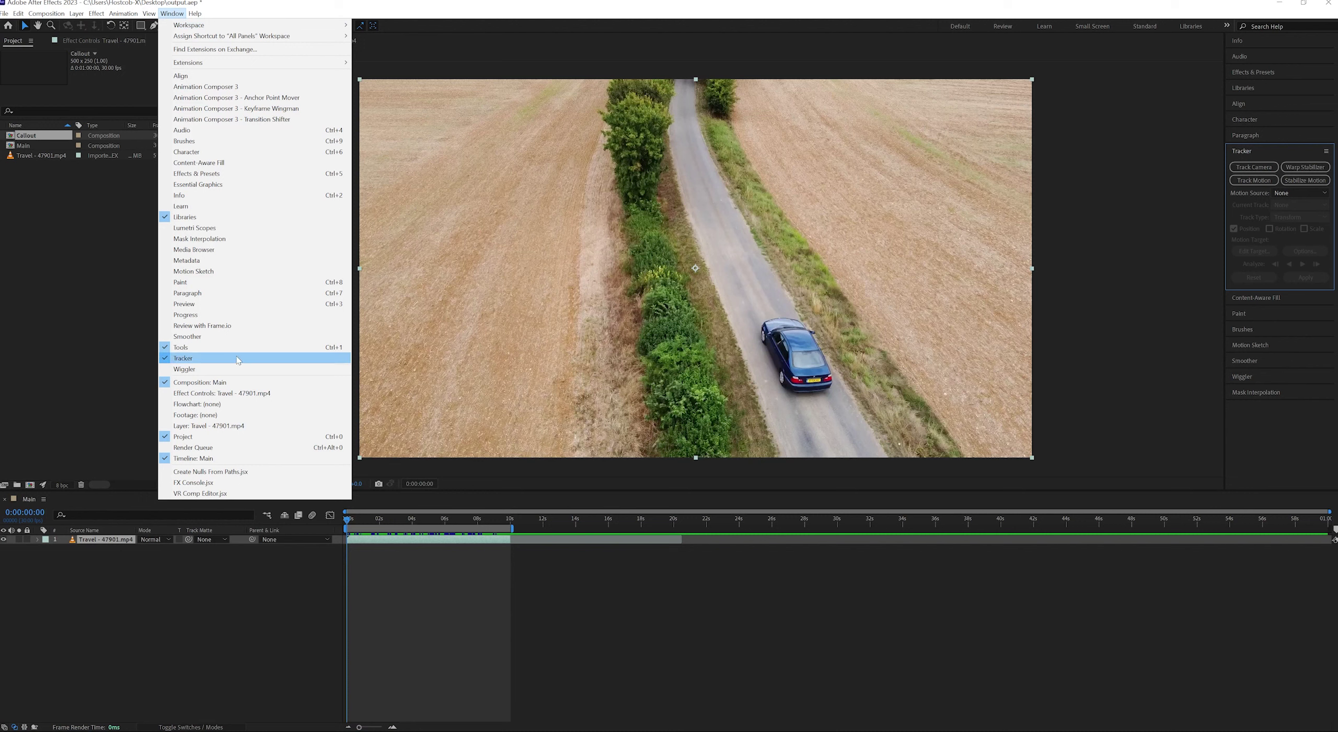
left_click(1265, 153)
left_click(1275, 182)
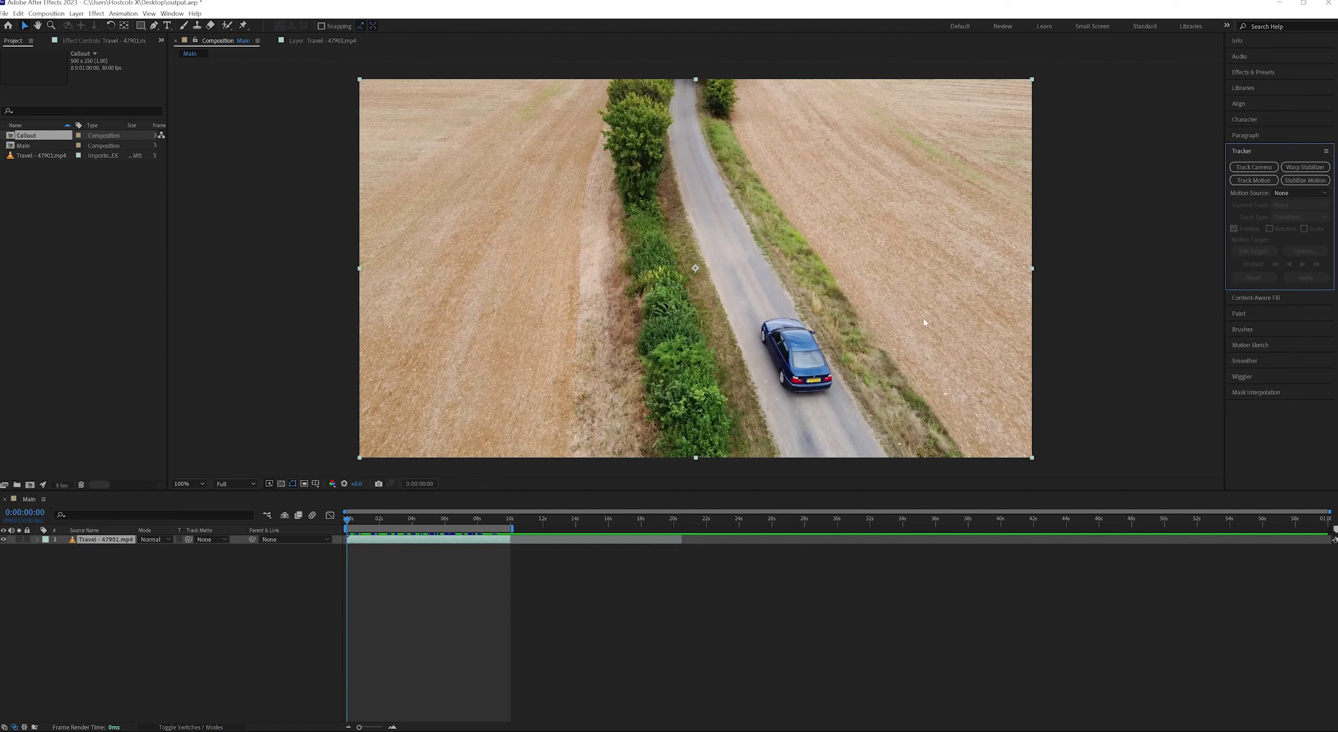
Start Track Motion on the footage and move Track Point 1 onto the blue car's roof.
left_click(1254, 180)
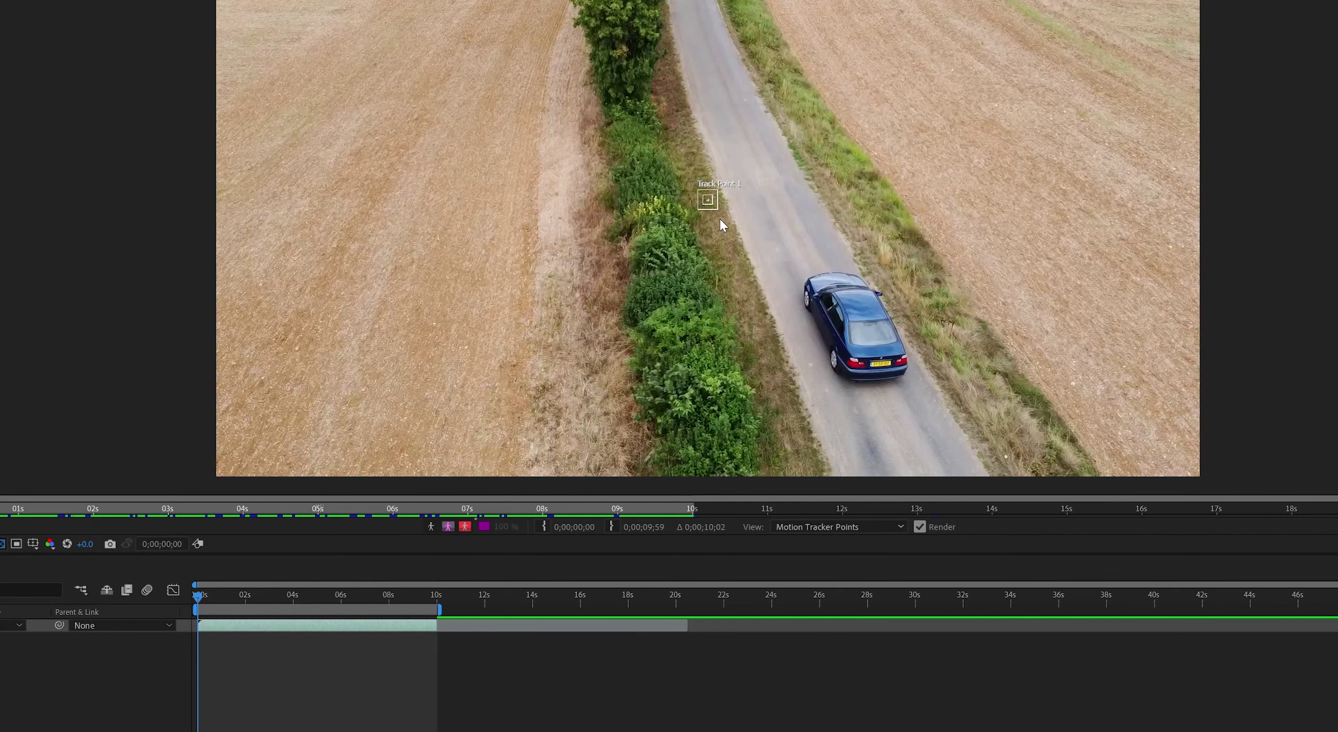
left_click_drag(715, 206, 737, 233)
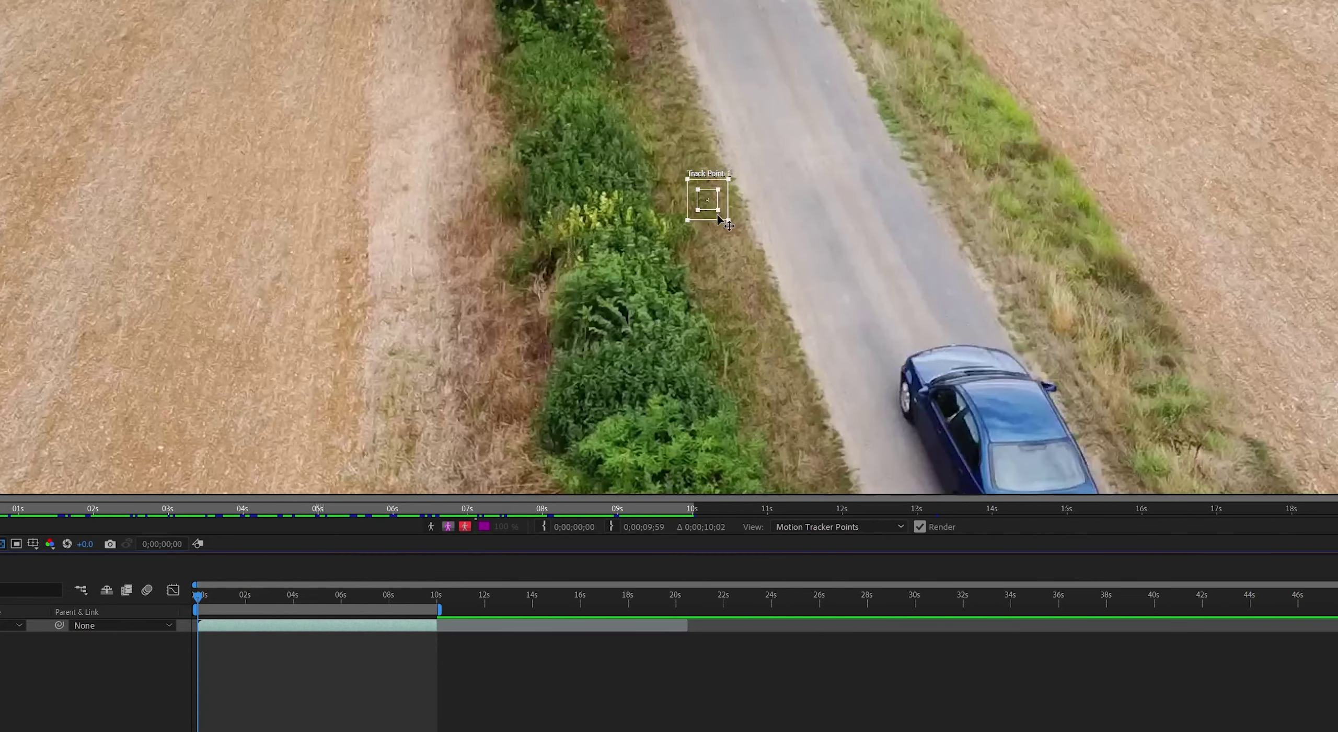
mouse_move(721, 222)
left_mouse_down()
mouse_move(876, 315)
mouse_move(989, 455)
left_mouse_up()
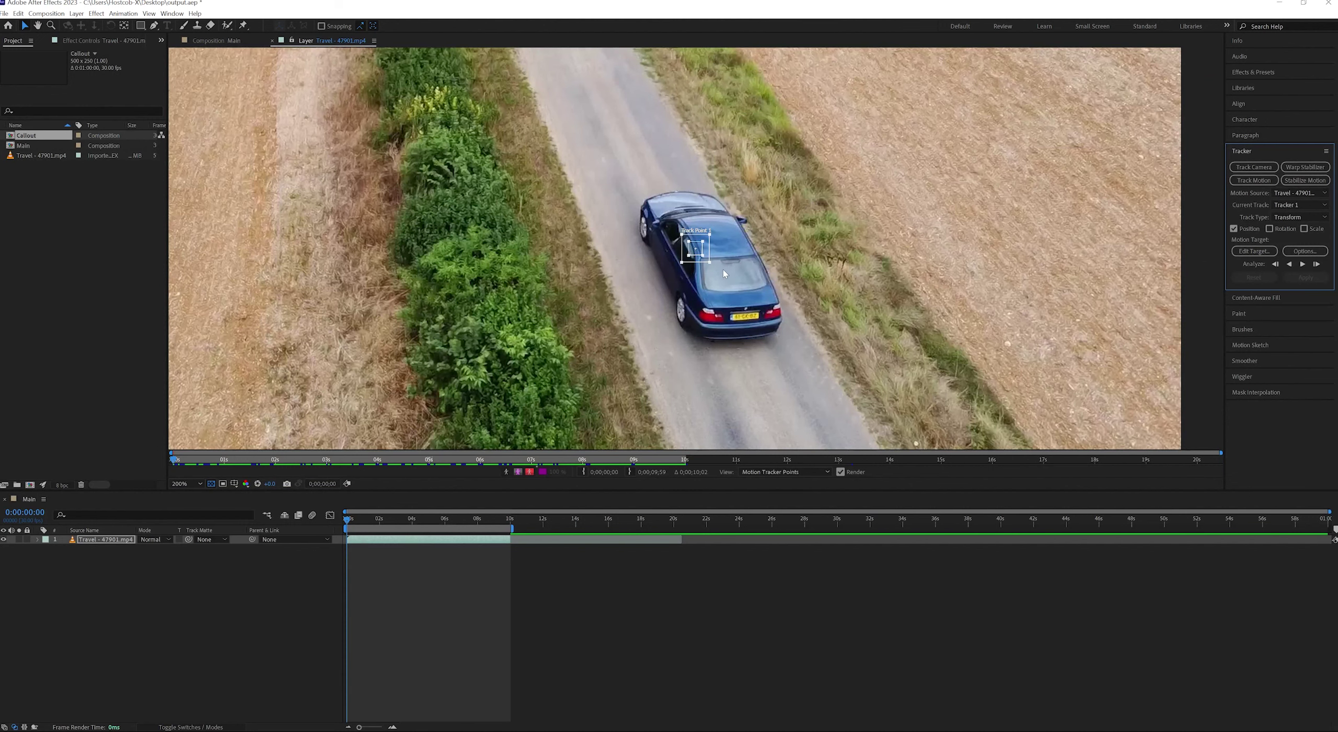
At 400% zoom, nudge Track Point 1 and shrink its search box, then return to 100%.
key("period")
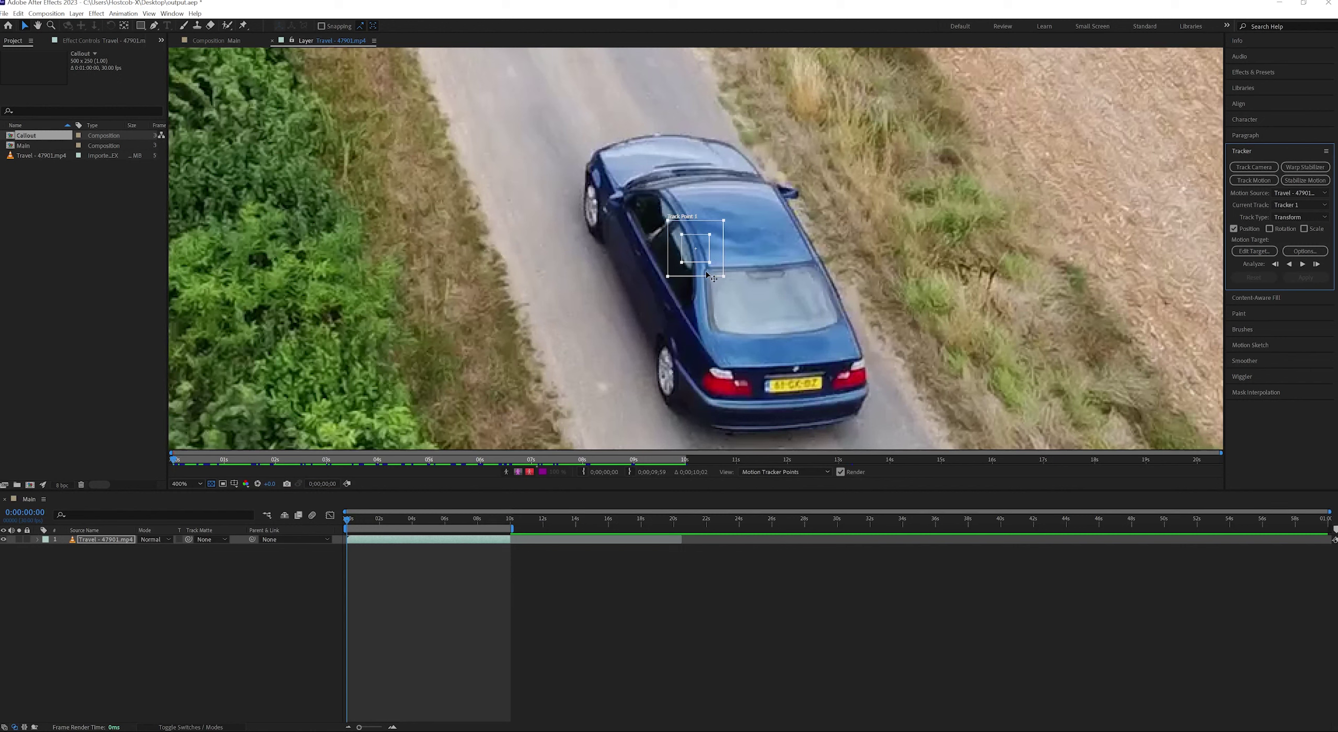
left_click_drag(702, 277, 704, 274)
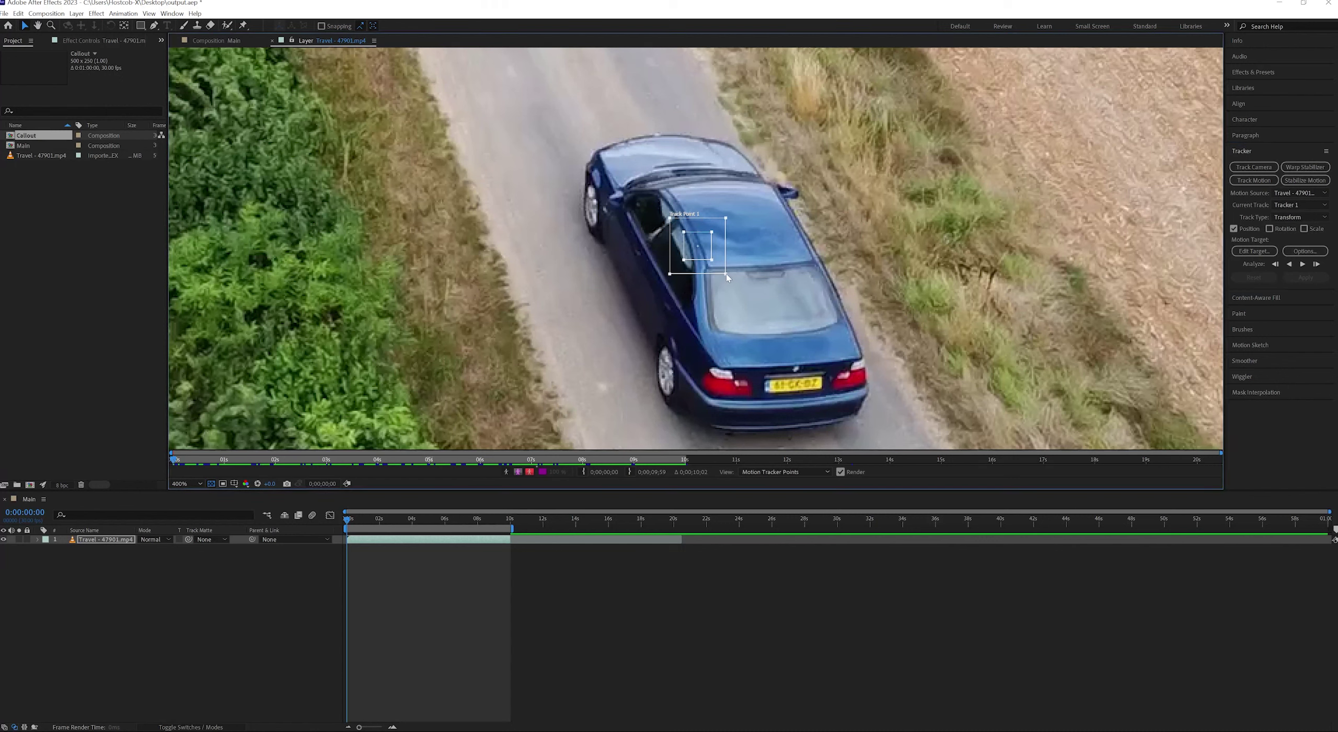
mouse_move(726, 273)
left_mouse_down()
mouse_move(712, 236)
mouse_move(718, 267)
left_mouse_up()
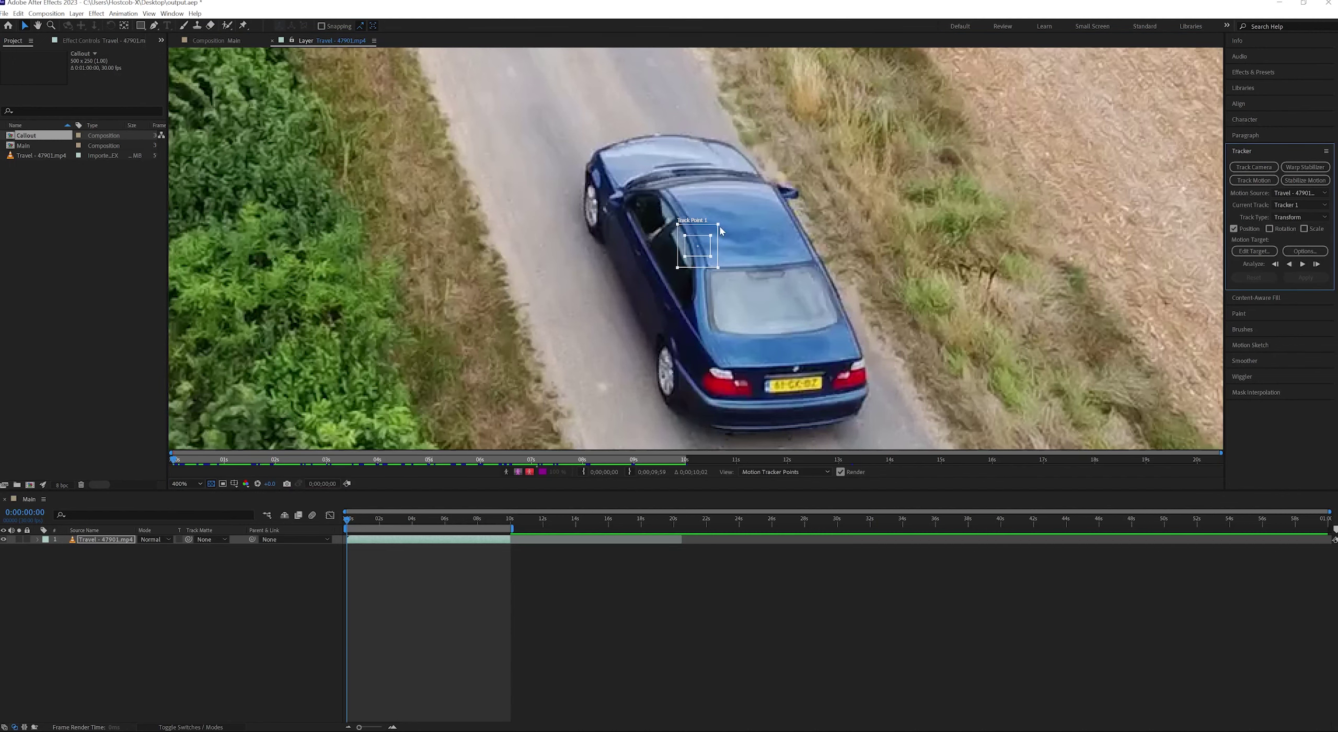
scroll(622, 346, "down", 2)
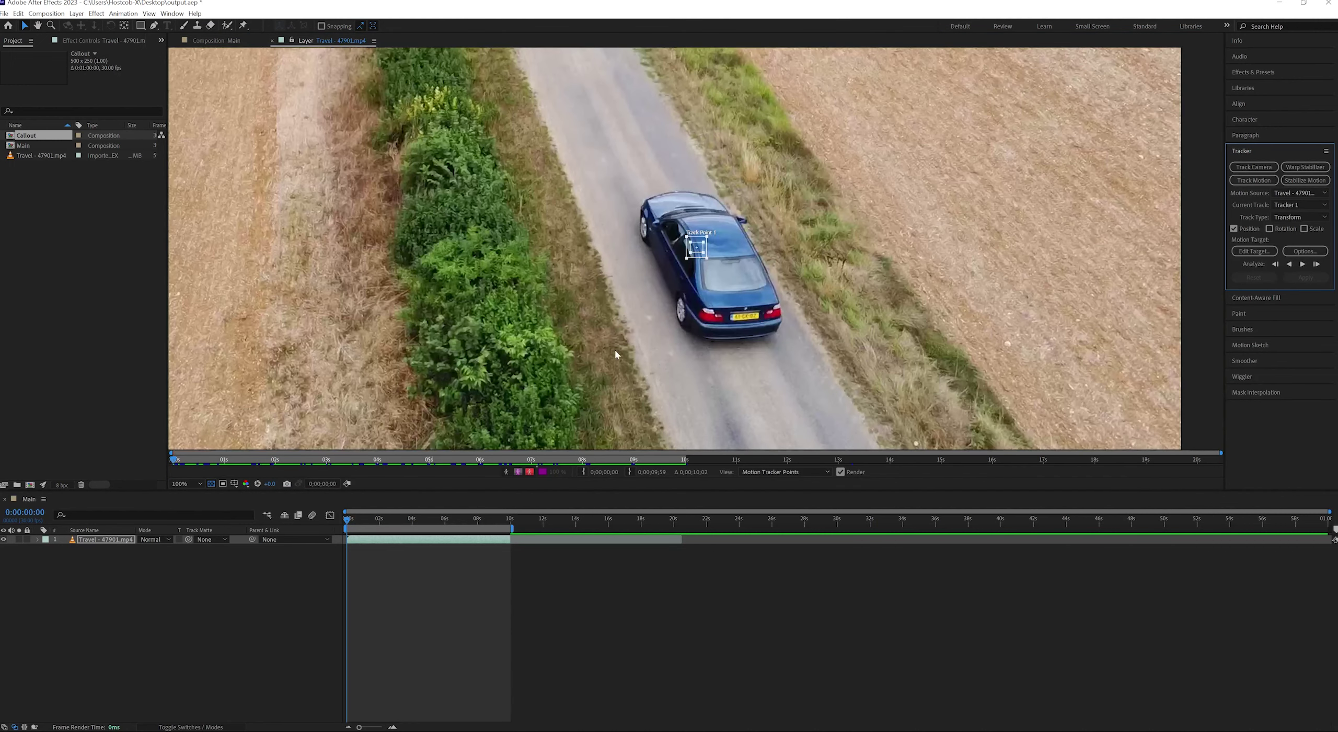
scroll(615, 349, "down", 2)
left_click_drag(575, 245, 623, 317)
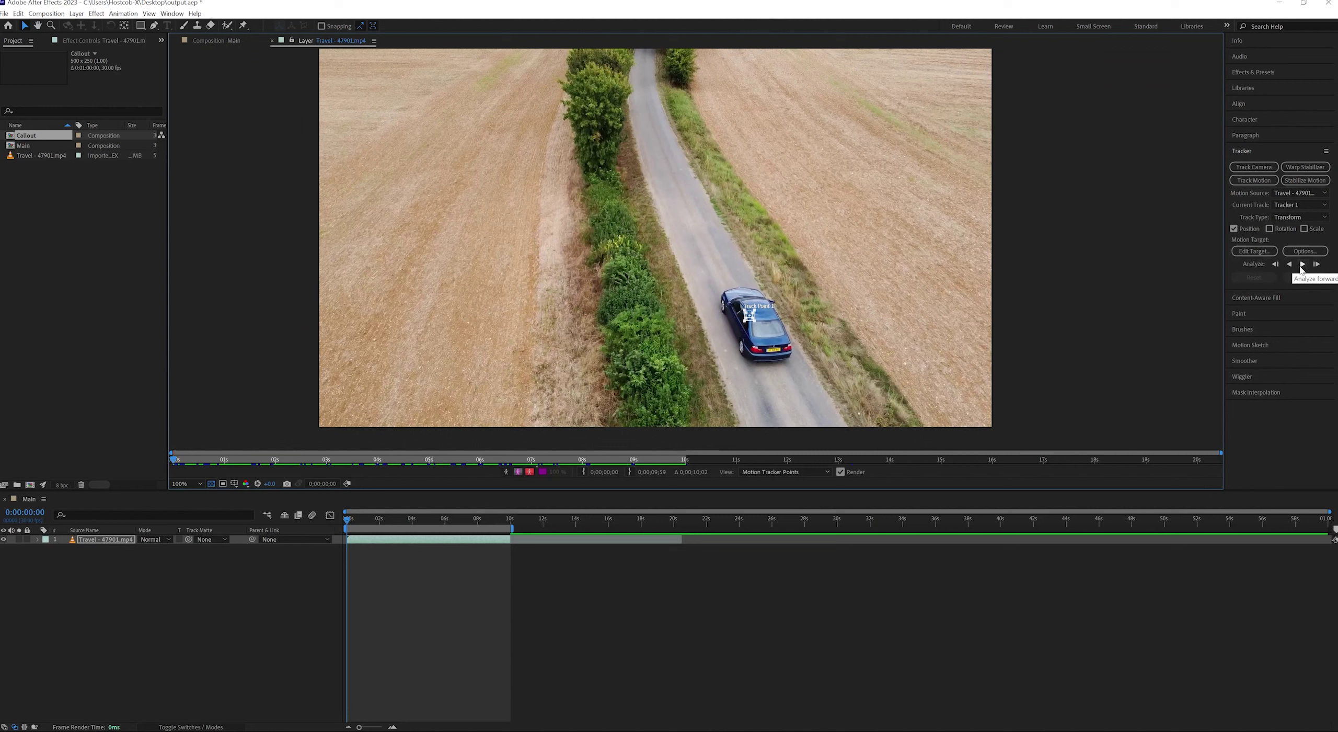
Analyze Tracker 1 forward through the 10-second clip and return the playhead to 0:00:00:00.
left_click(1302, 265)
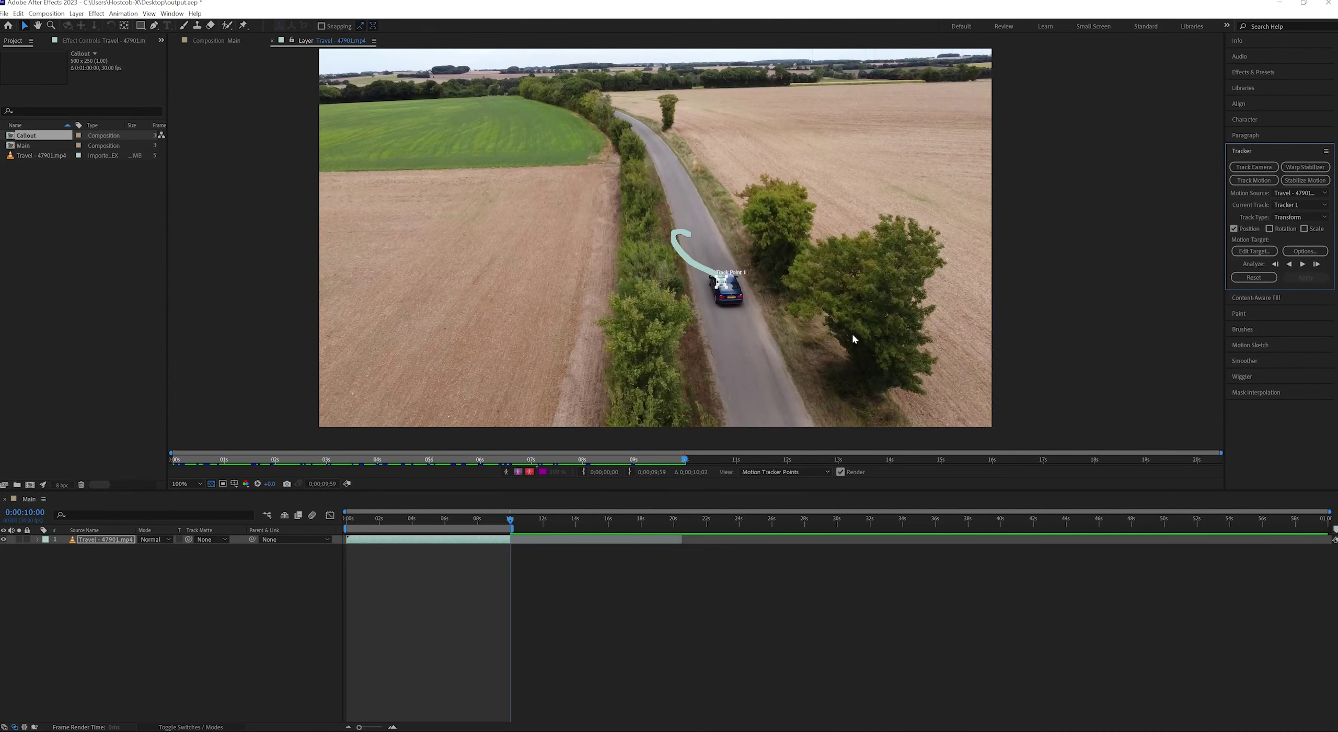
left_click_drag(512, 523, 328, 536)
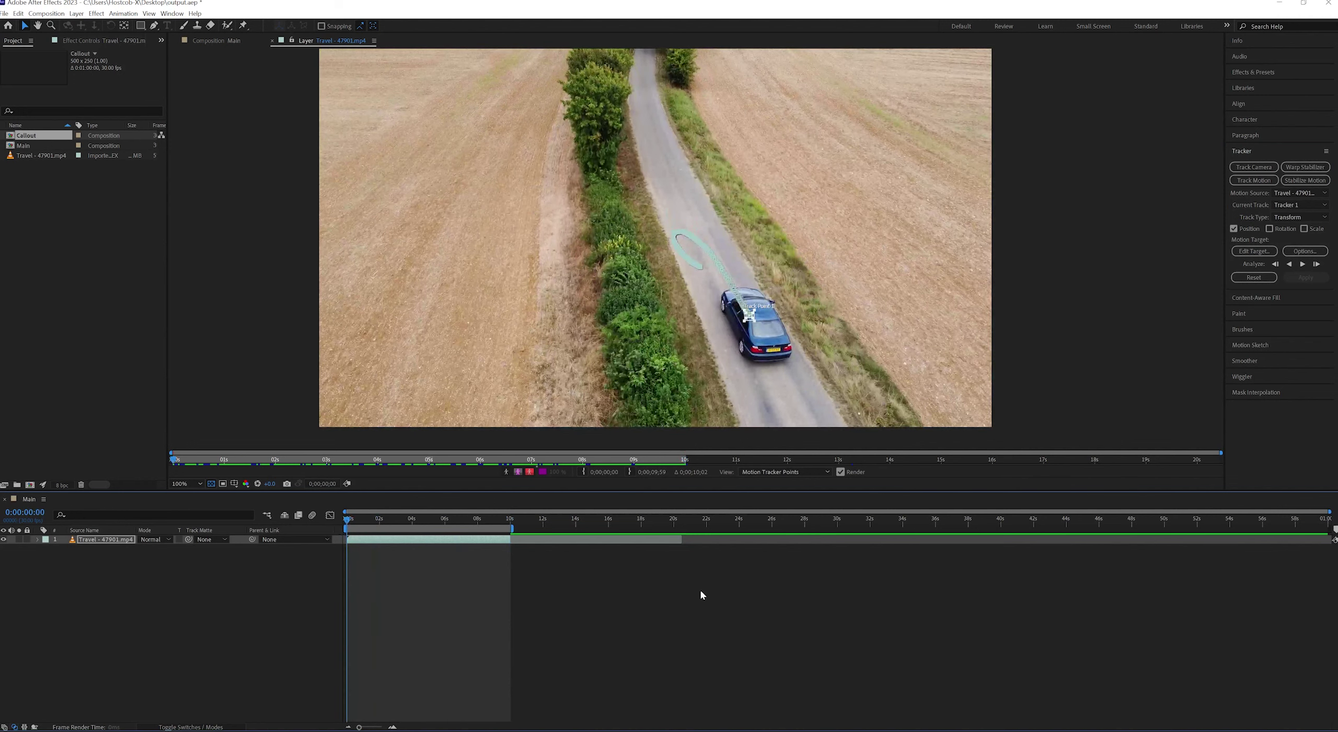
Add a Null Object above the Travel footage and rename it 'tracker'.
left_click(176, 591)
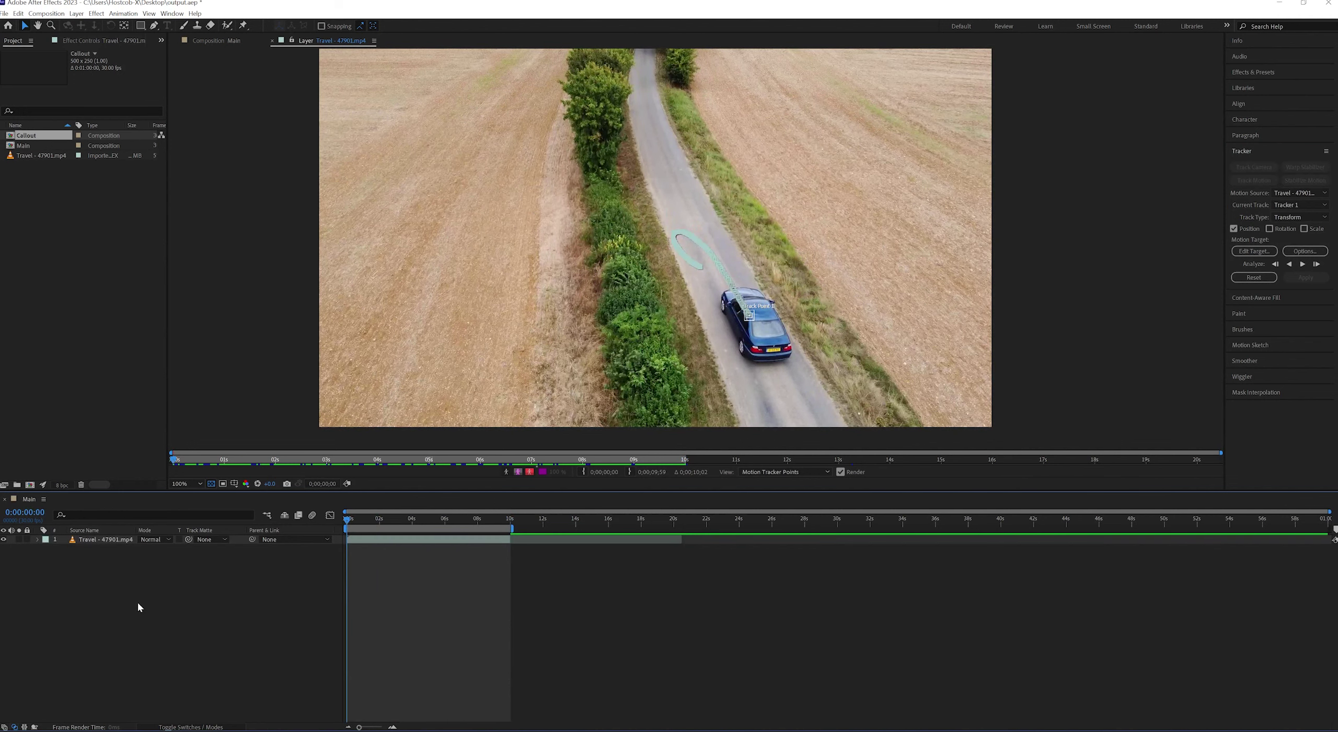
right_click(158, 605)
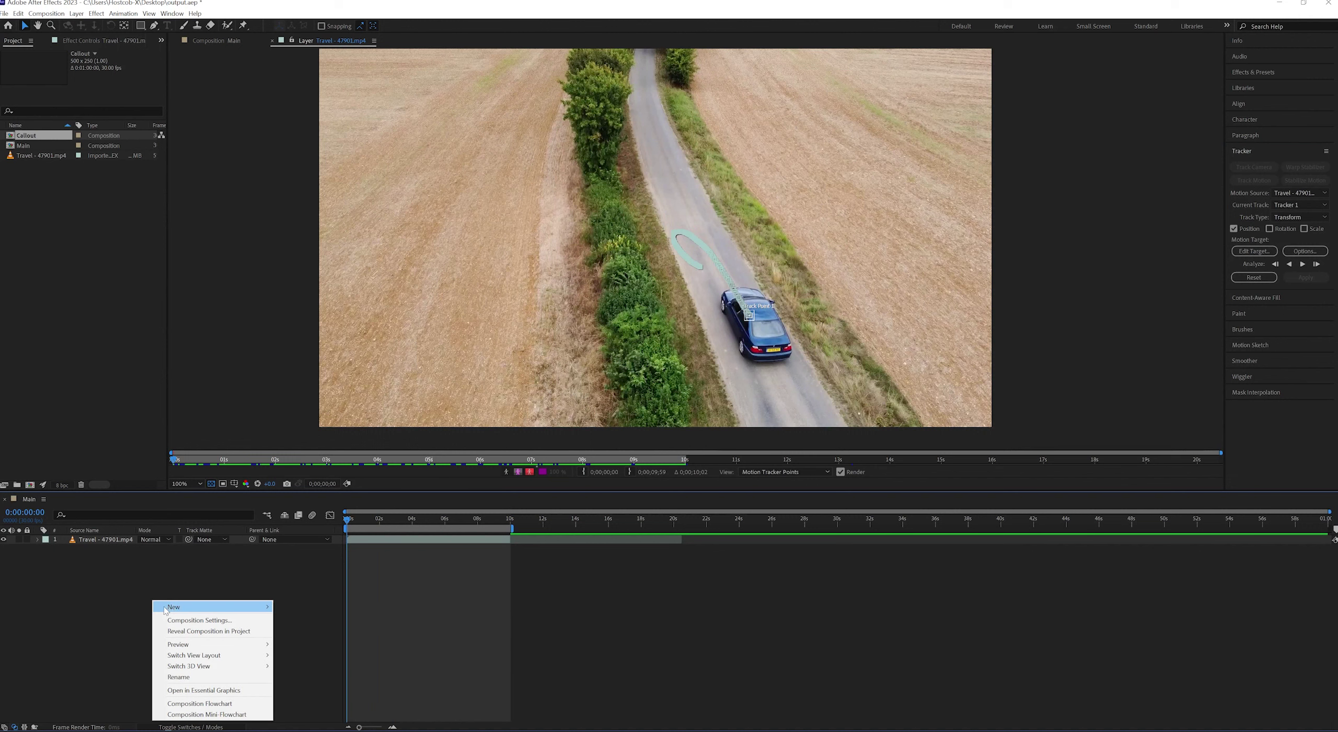
mouse_move(172, 608)
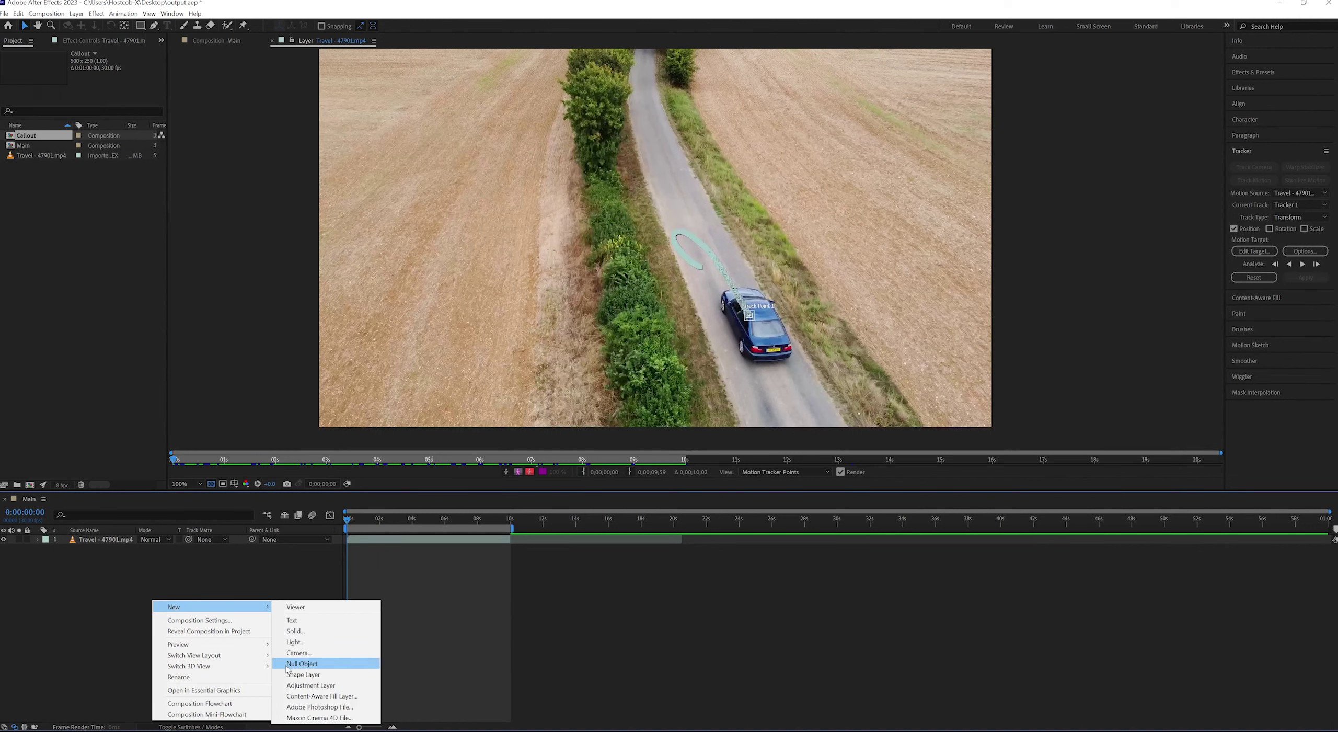
left_click(316, 664)
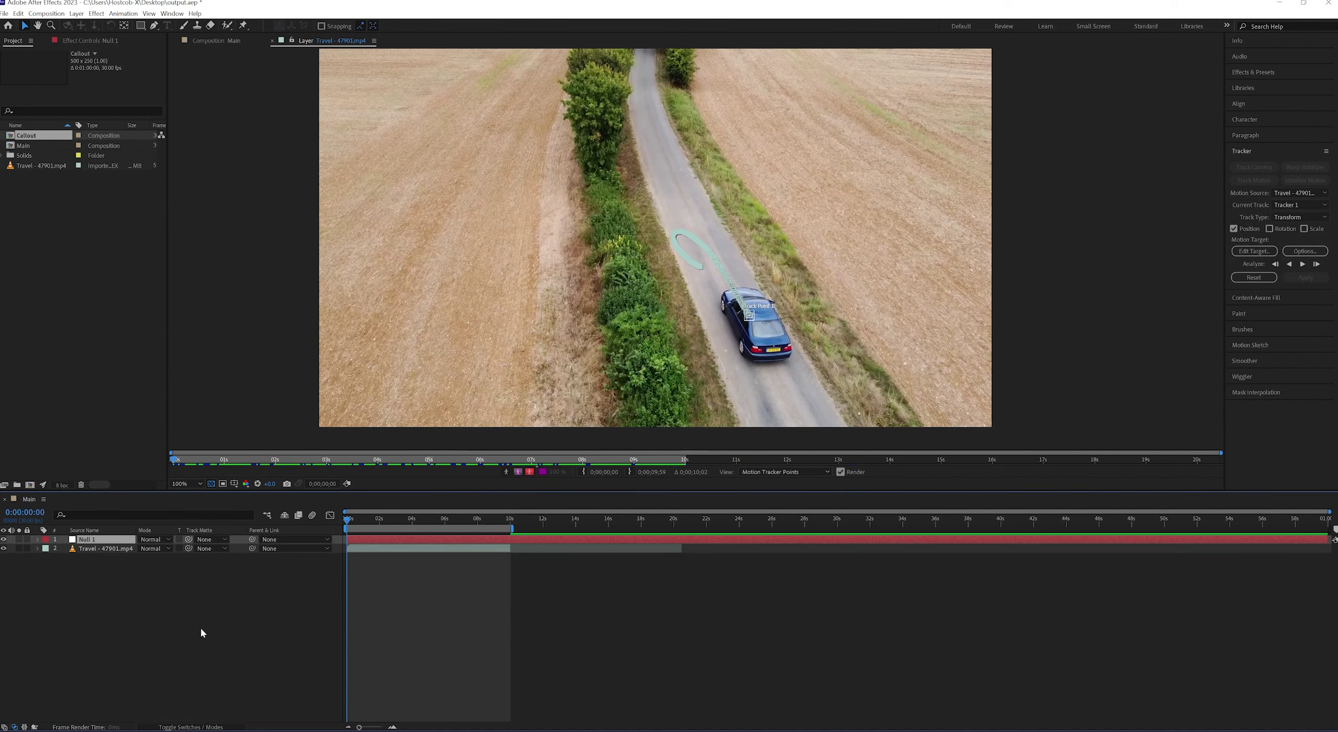
key("Return")
type("tracker")
left_click(154, 610)
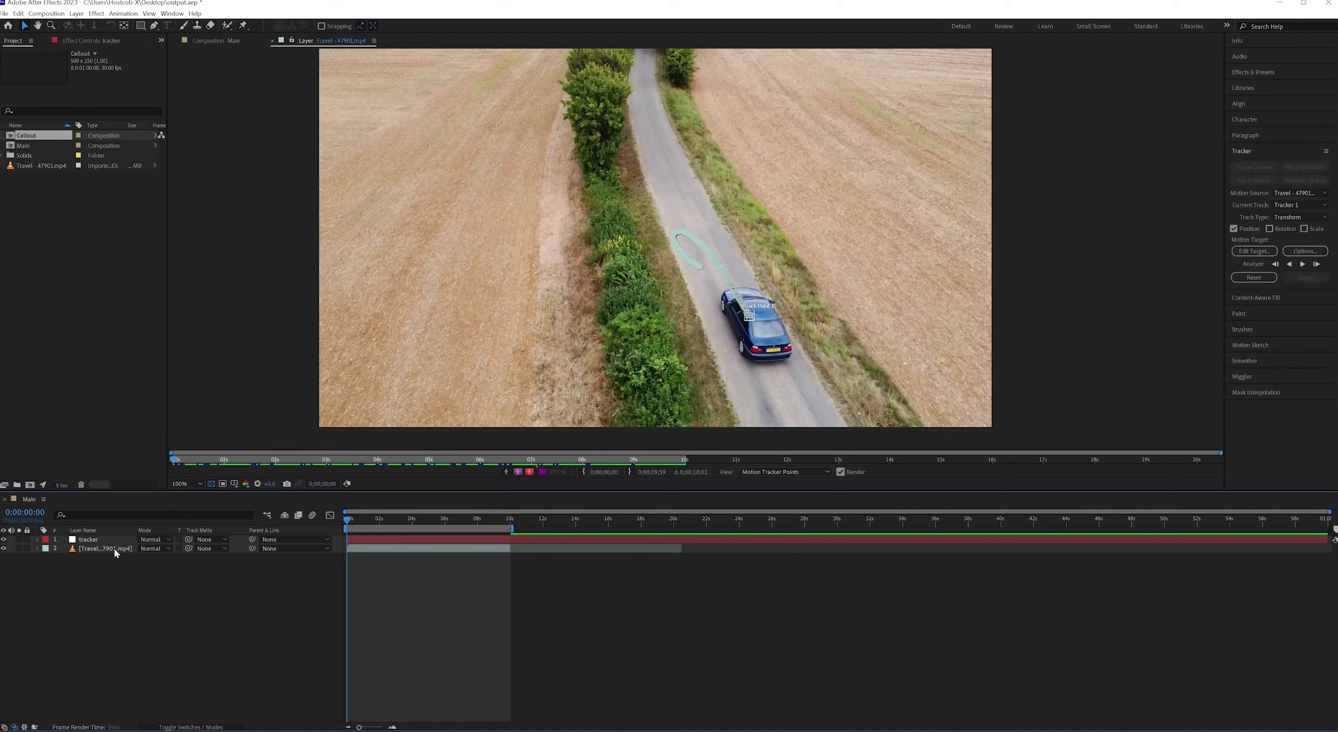
Make the tracker null Tracker 1's motion target and apply the motion in X and Y.
left_click(1254, 251)
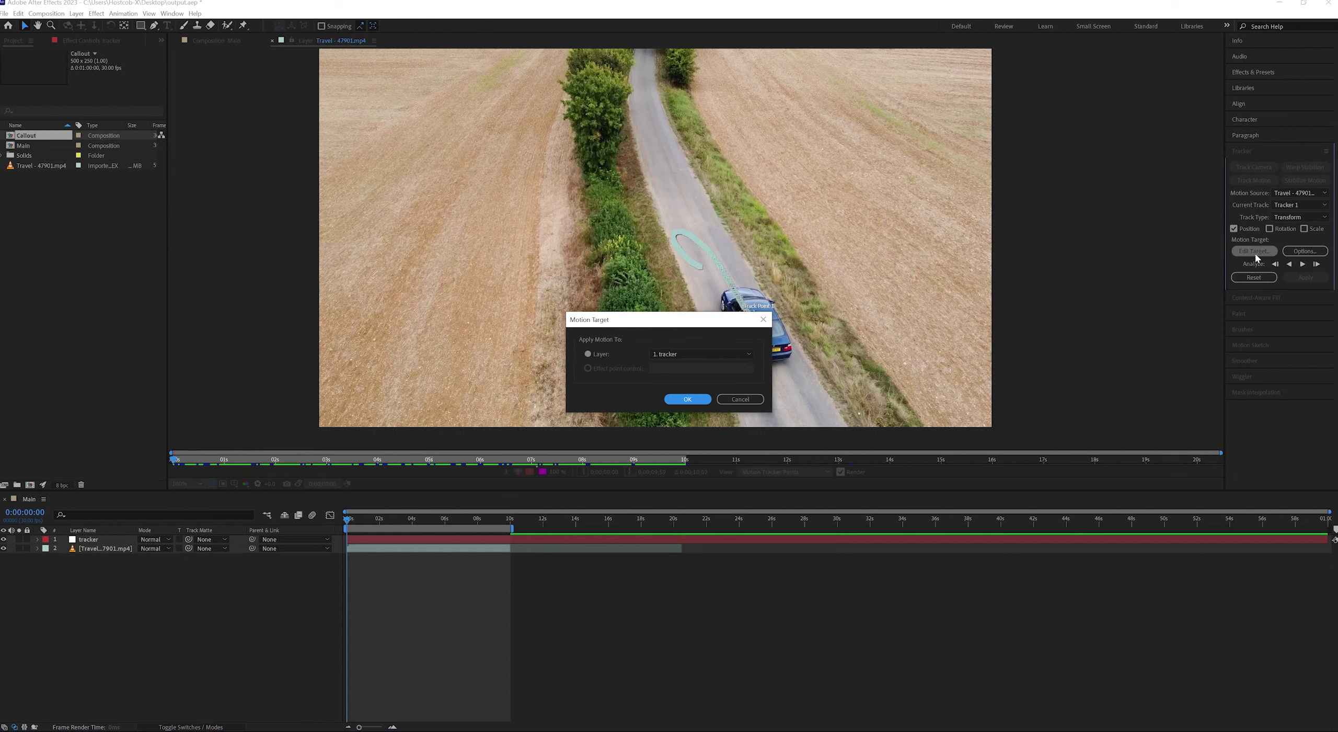
left_click(712, 356)
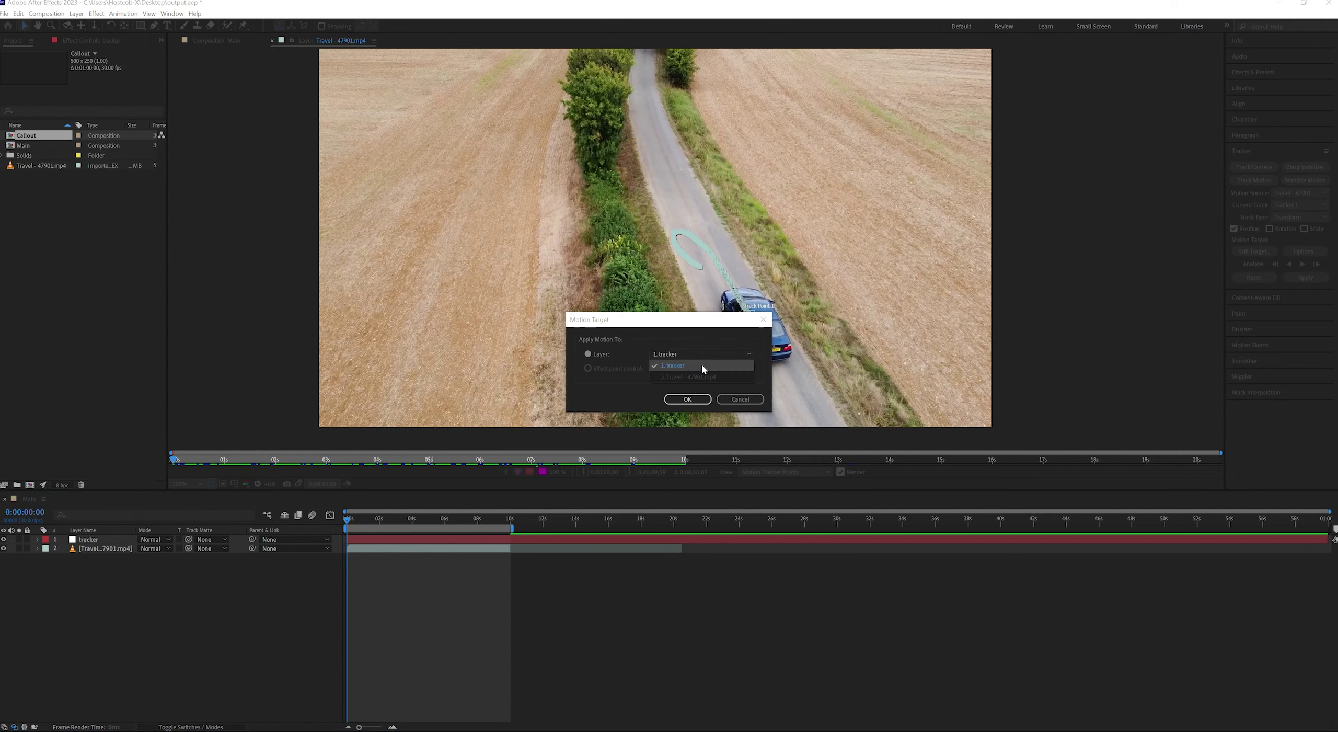
left_click(701, 365)
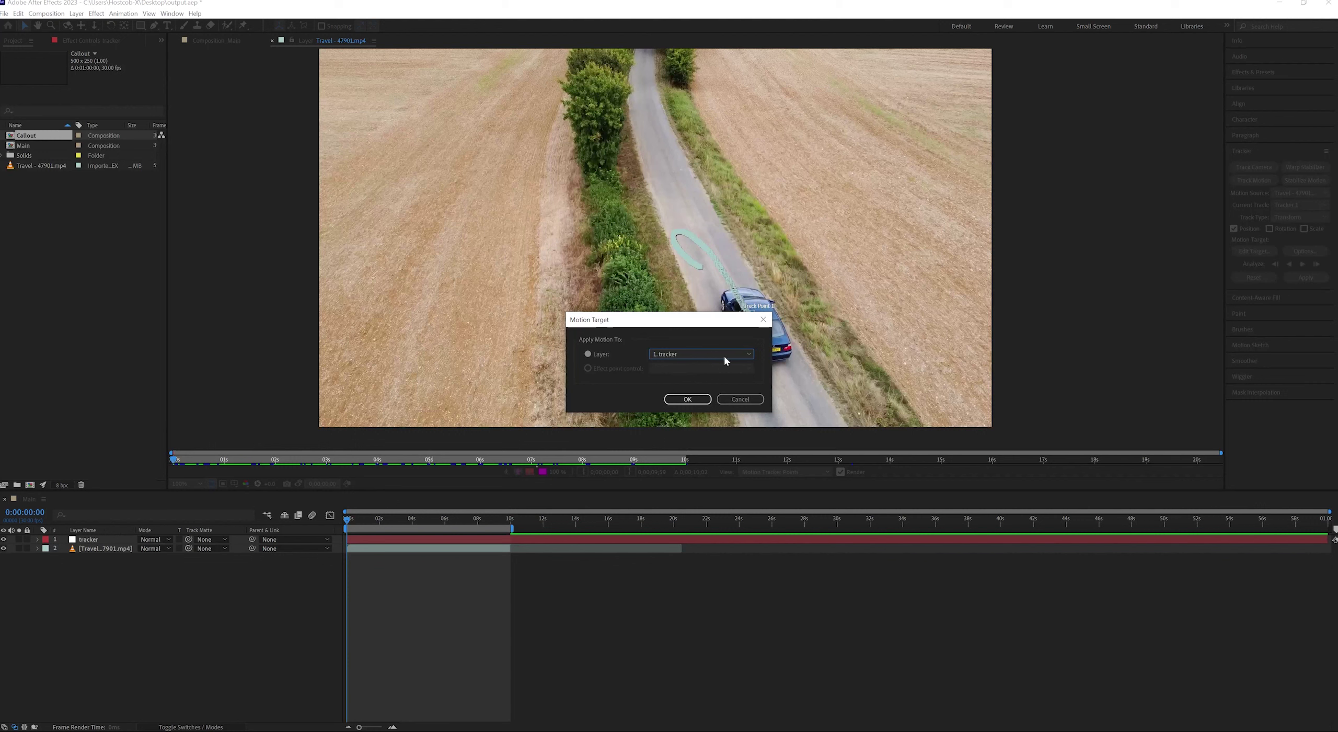
left_click(698, 399)
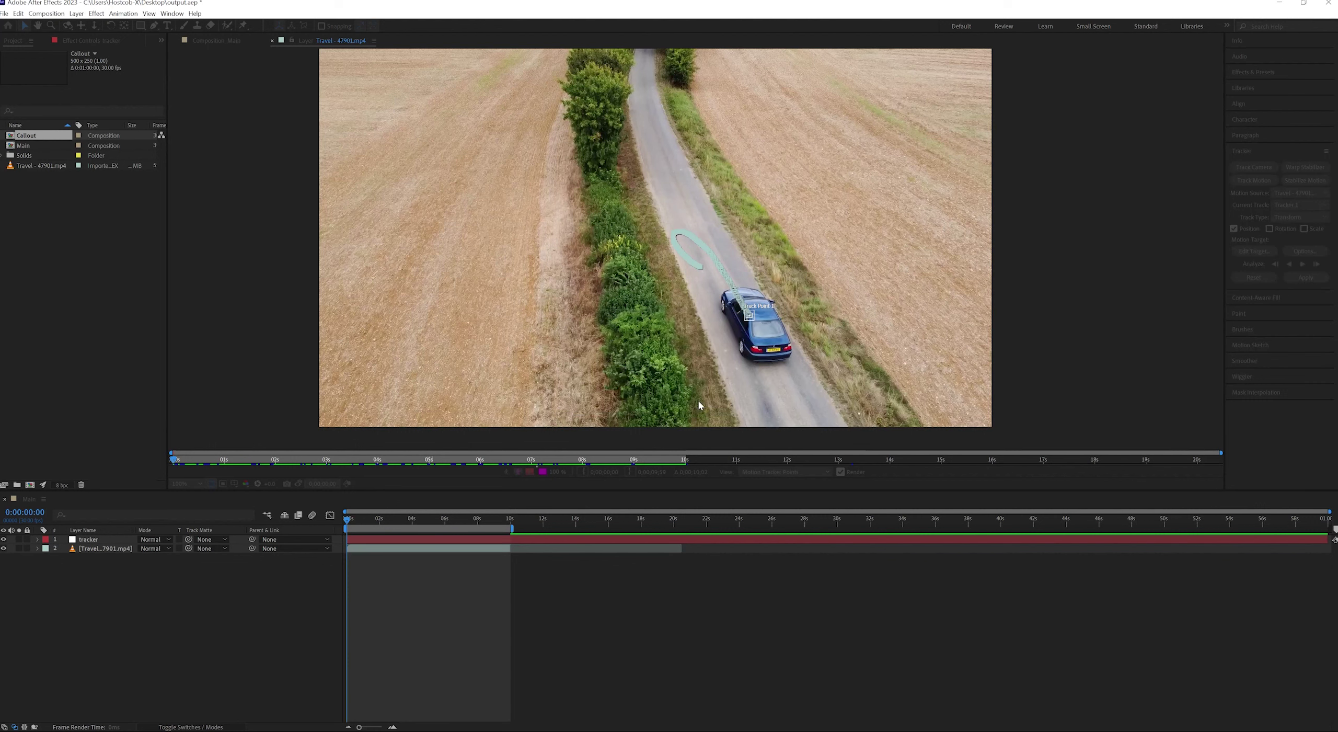
left_click(1306, 278)
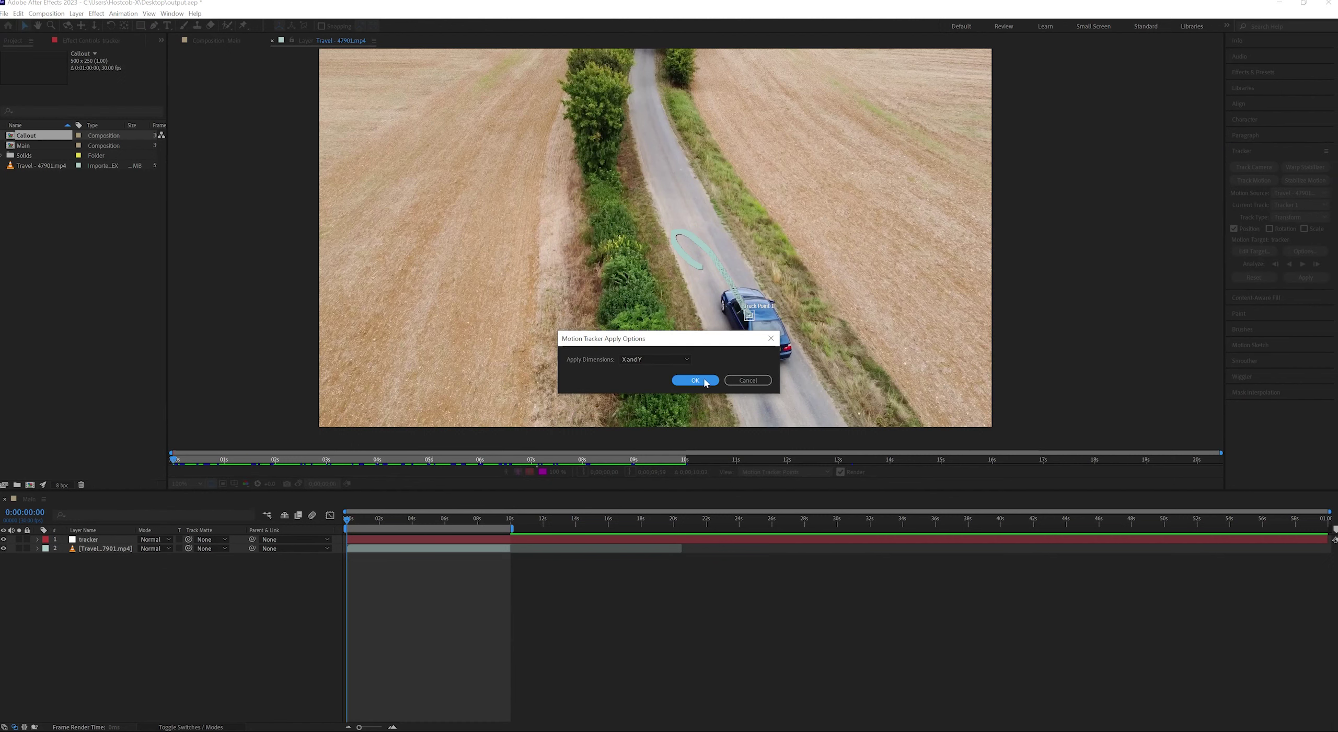
left_click(704, 379)
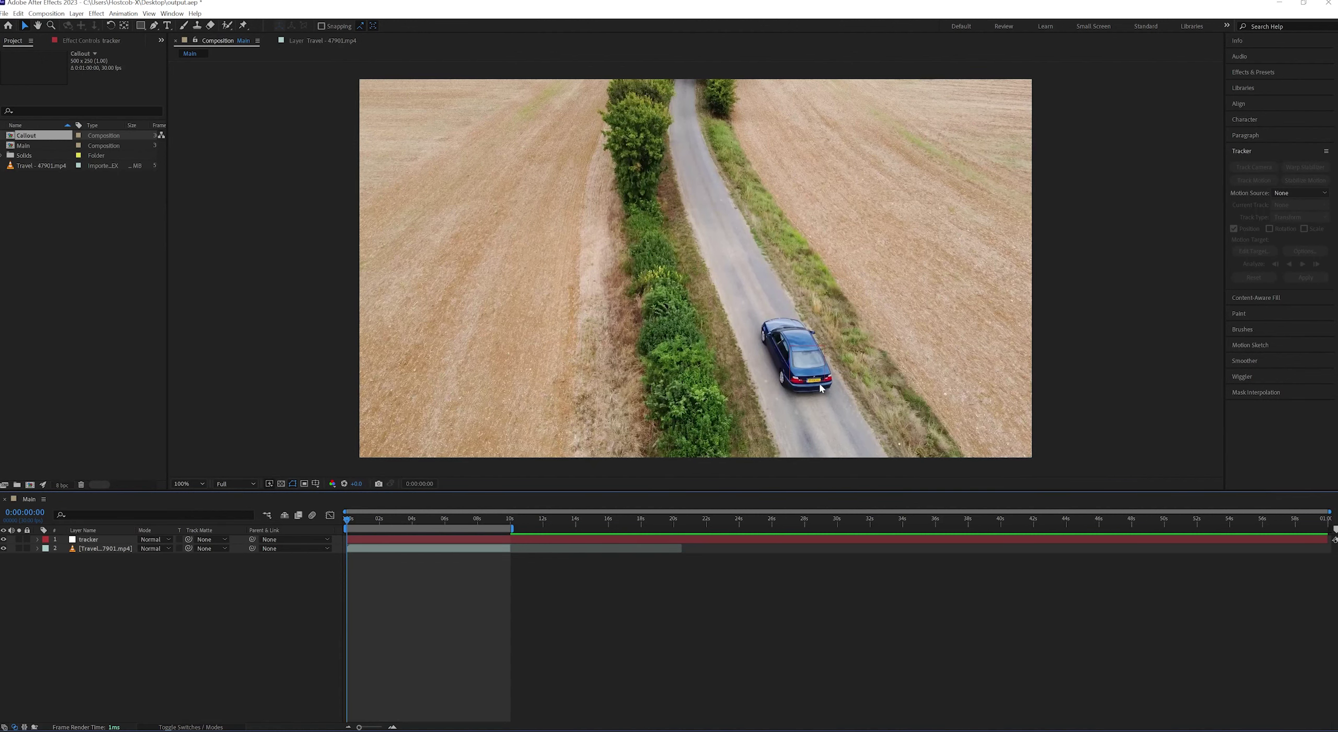
Inspect the tracked car up close, return to the full frame, and open the timeline's new-layer menu.
key("period")
left_click_drag(849, 390, 775, 280)
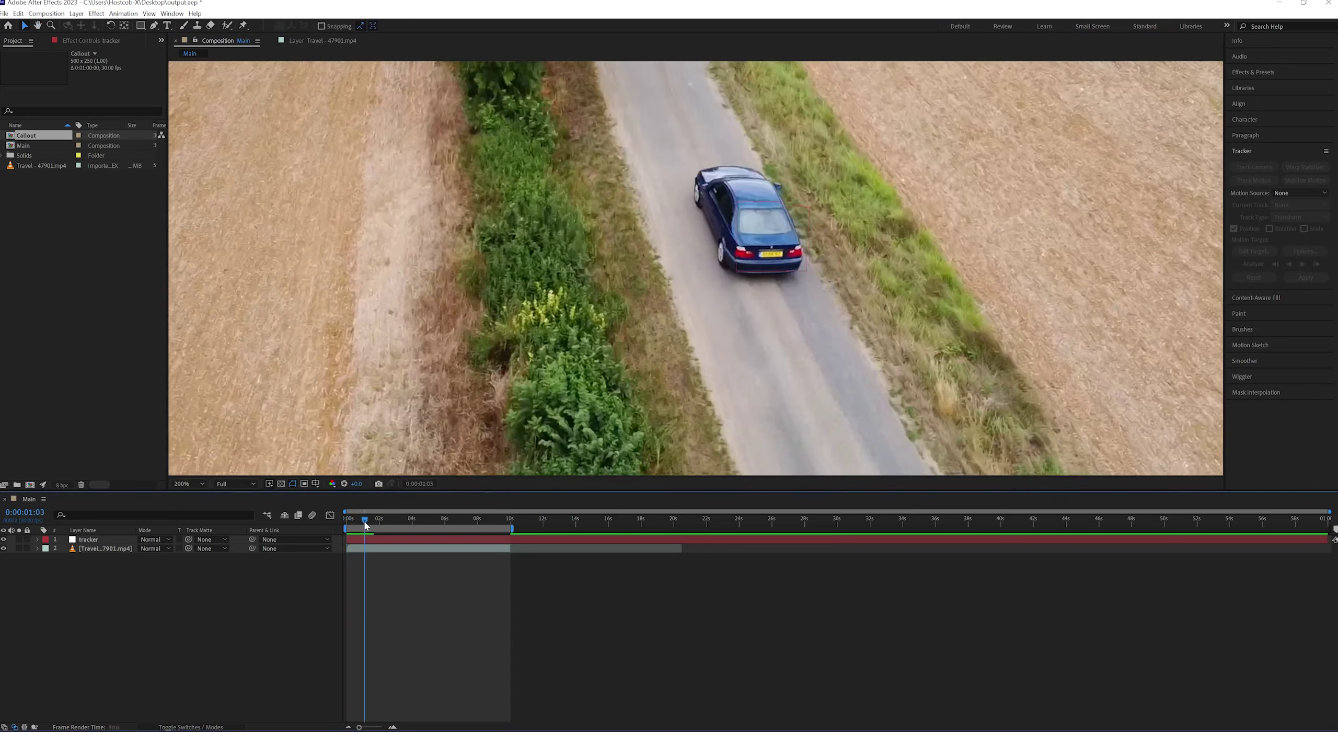
left_click_drag(352, 524, 347, 520)
key("comma")
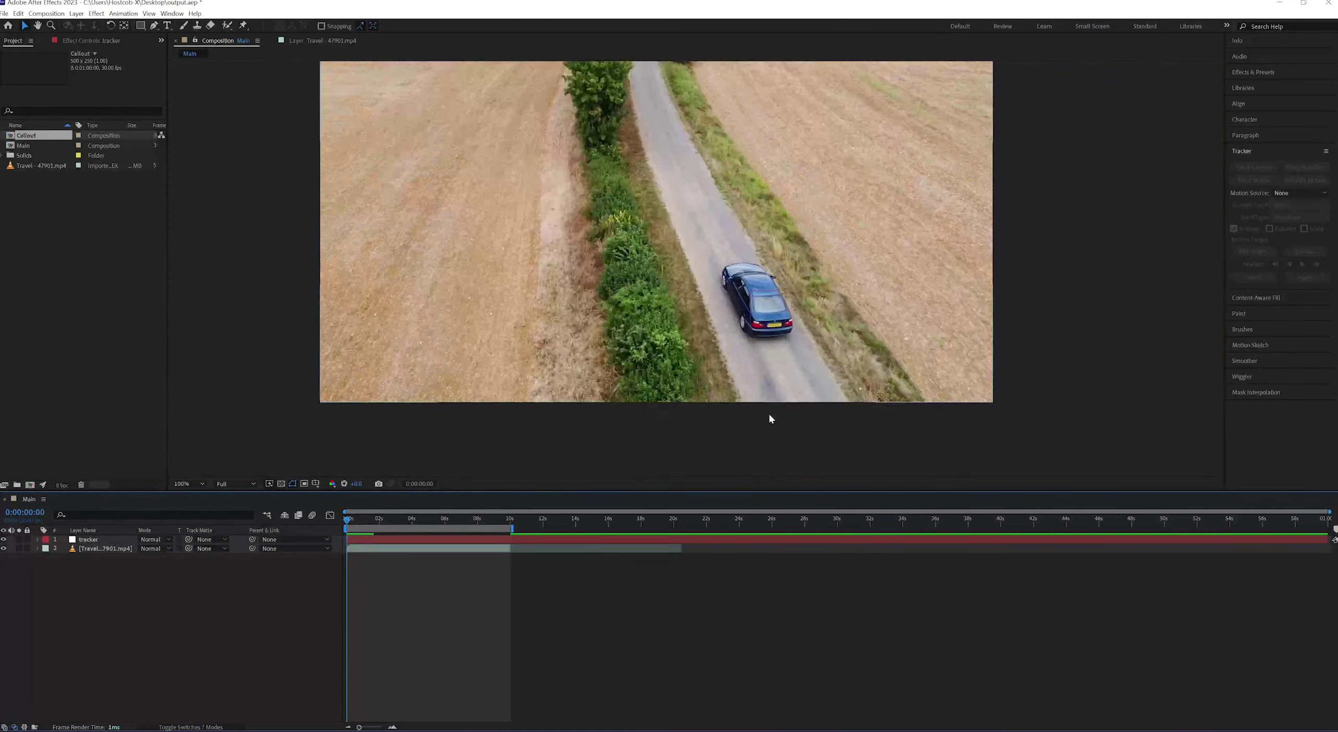
left_click_drag(656, 309, 677, 364)
key("v")
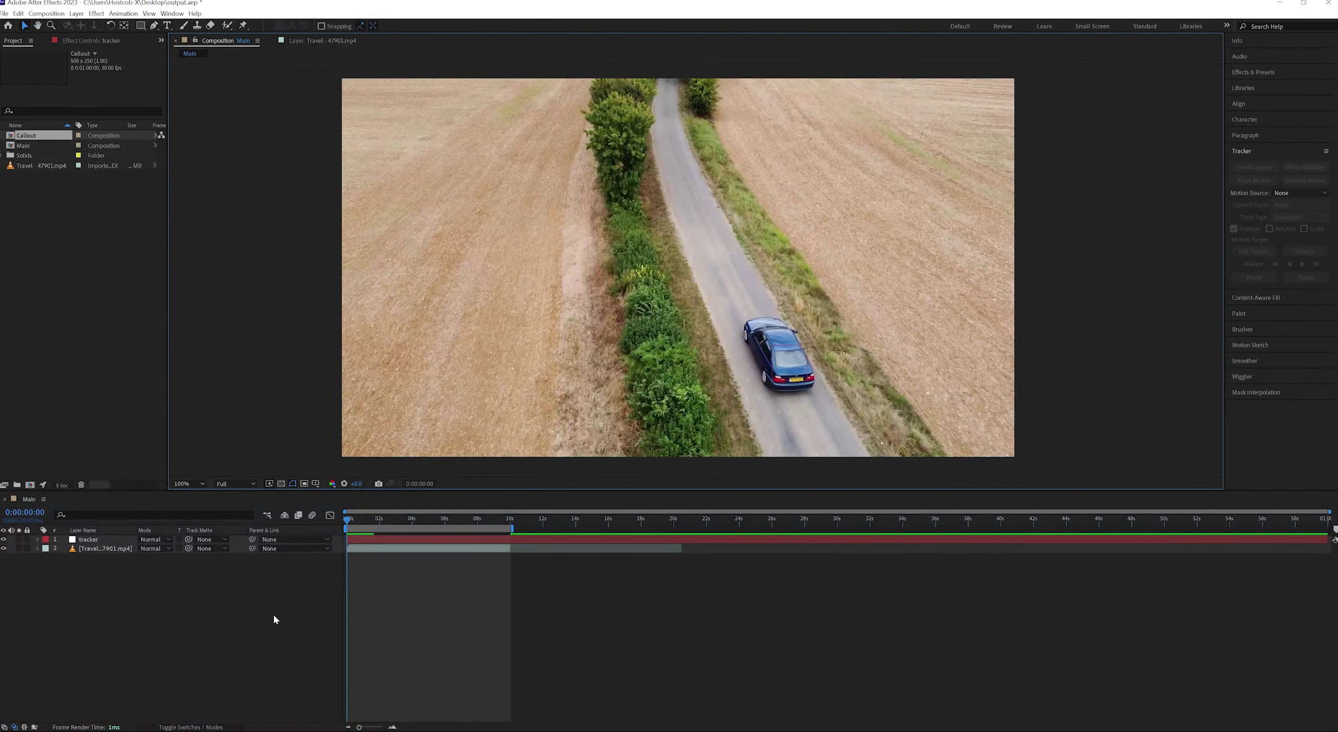
right_click(150, 626)
Add a text layer reading 'Car' with a white fill.
mouse_move(192, 508)
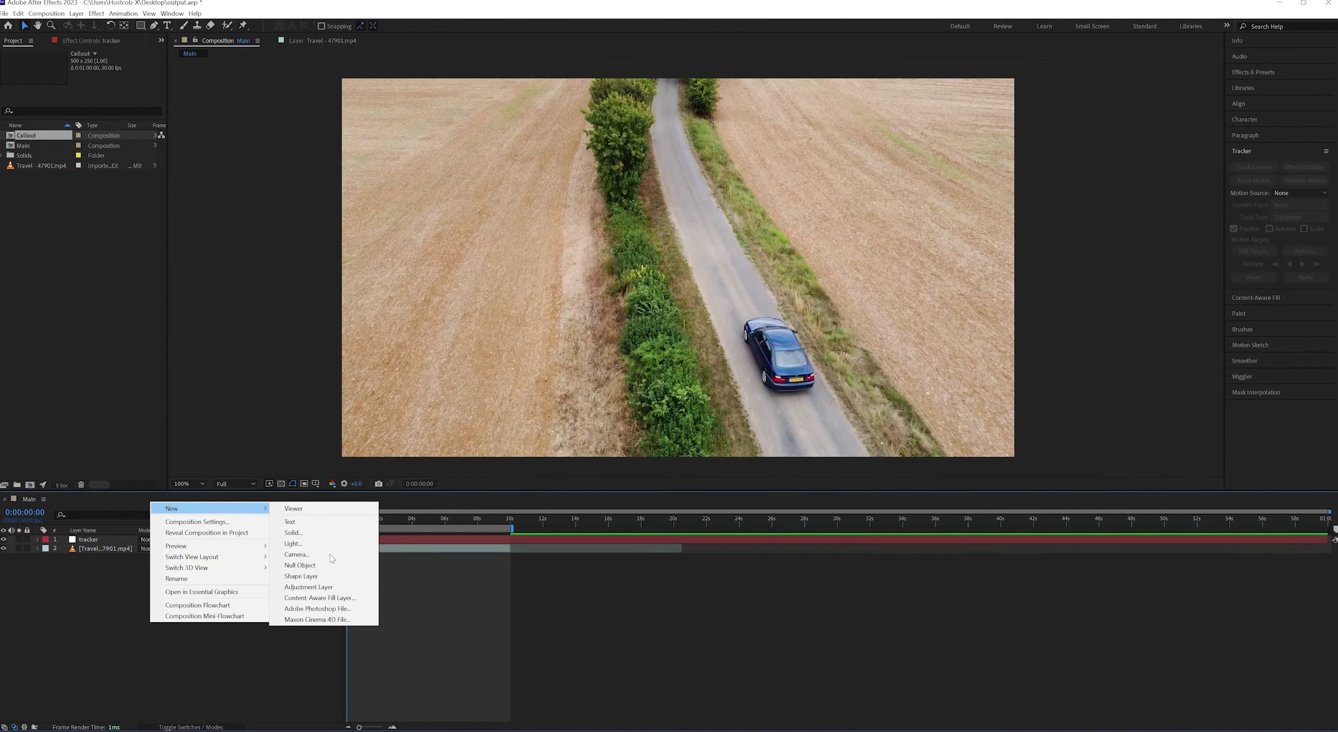
left_click(326, 522)
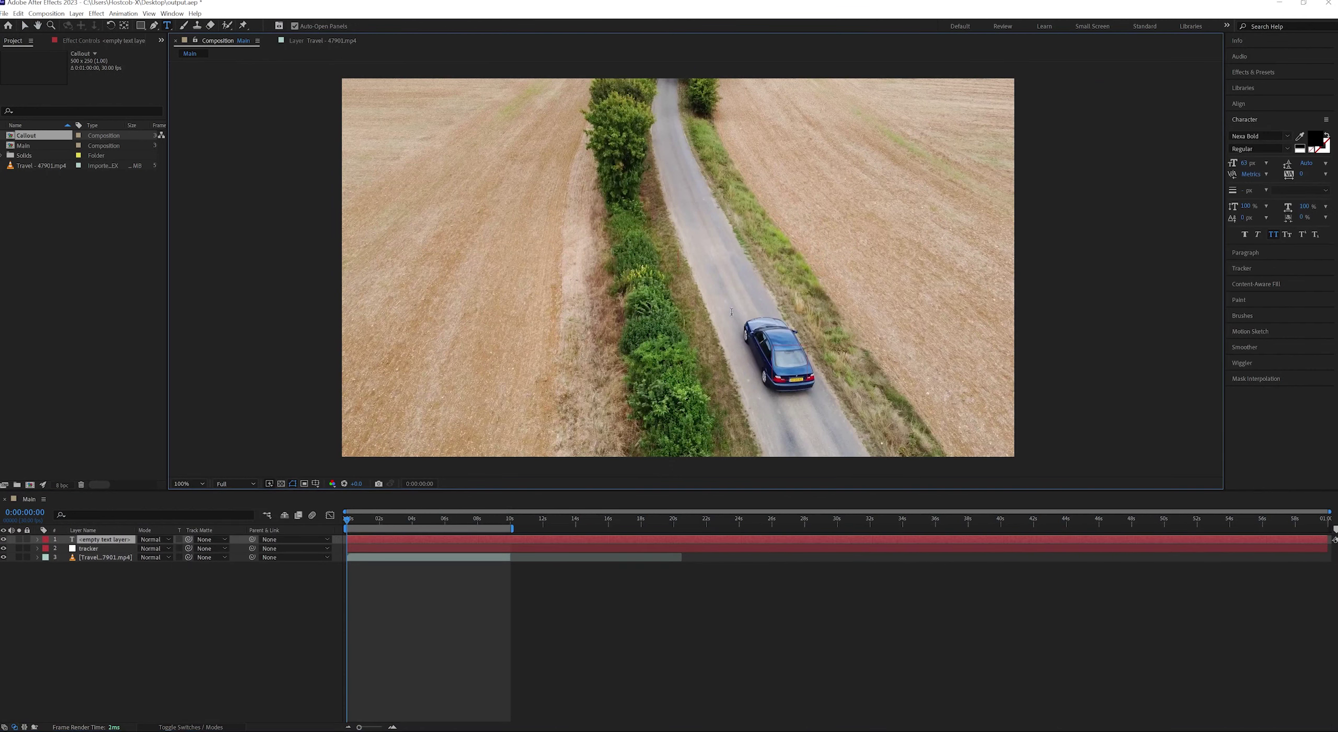
type("Car")
double_click(690, 259)
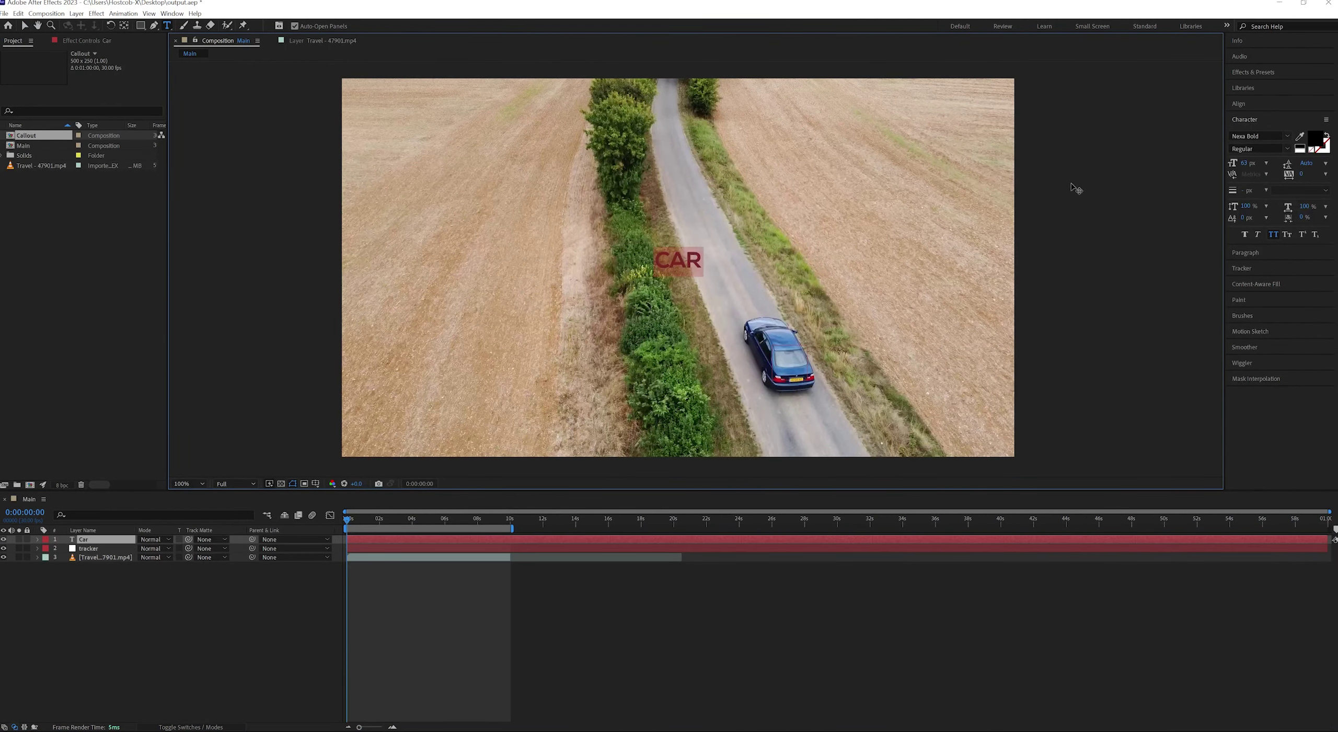
left_click(1300, 136)
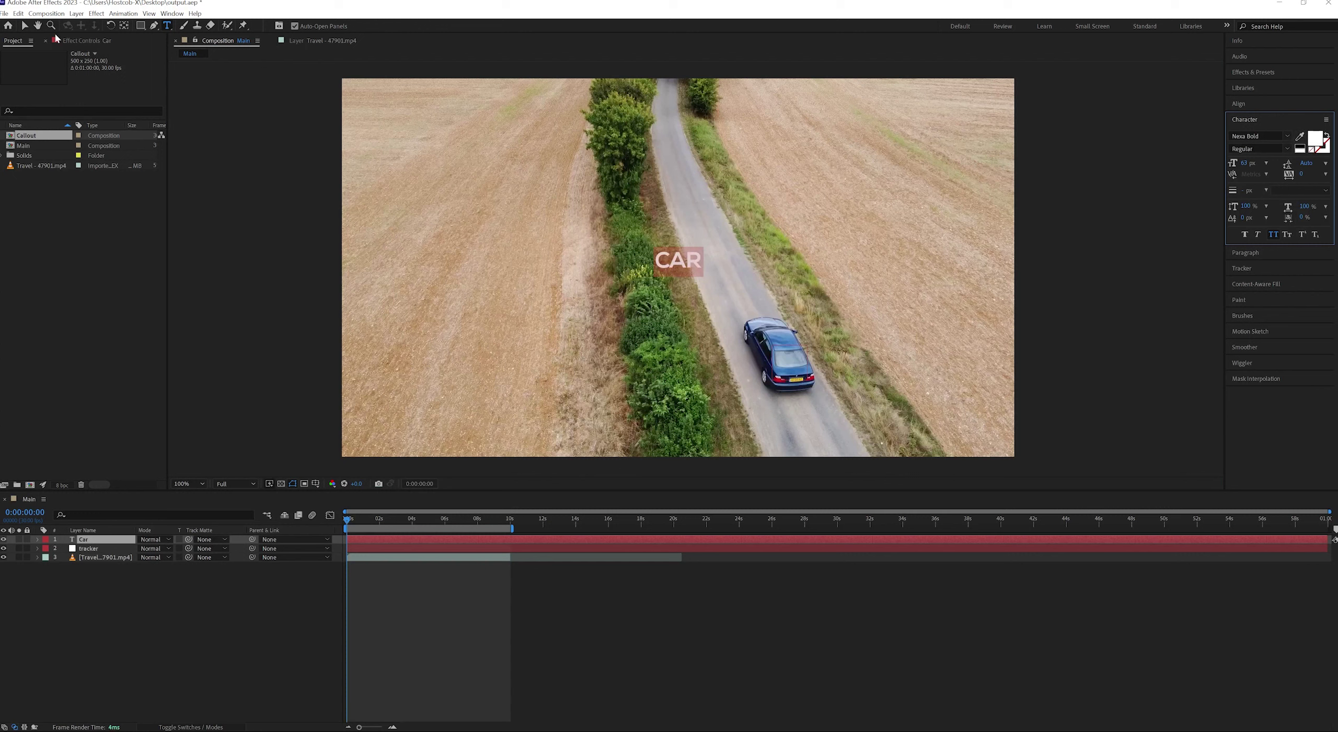
left_click(25, 26)
left_click(266, 582)
Move the CAR text onto the blue car, check a later frame, and return to the start.
left_click_drag(681, 264, 797, 340)
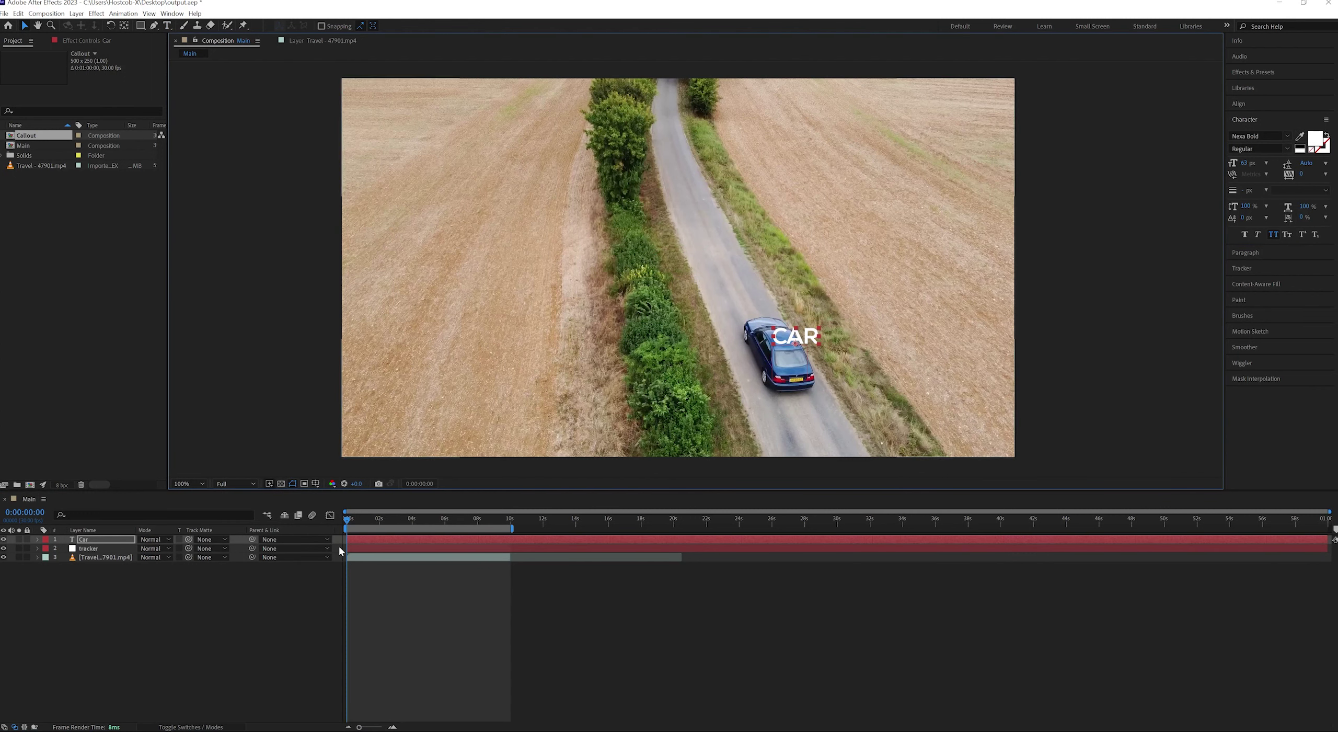
left_click_drag(351, 521, 374, 519)
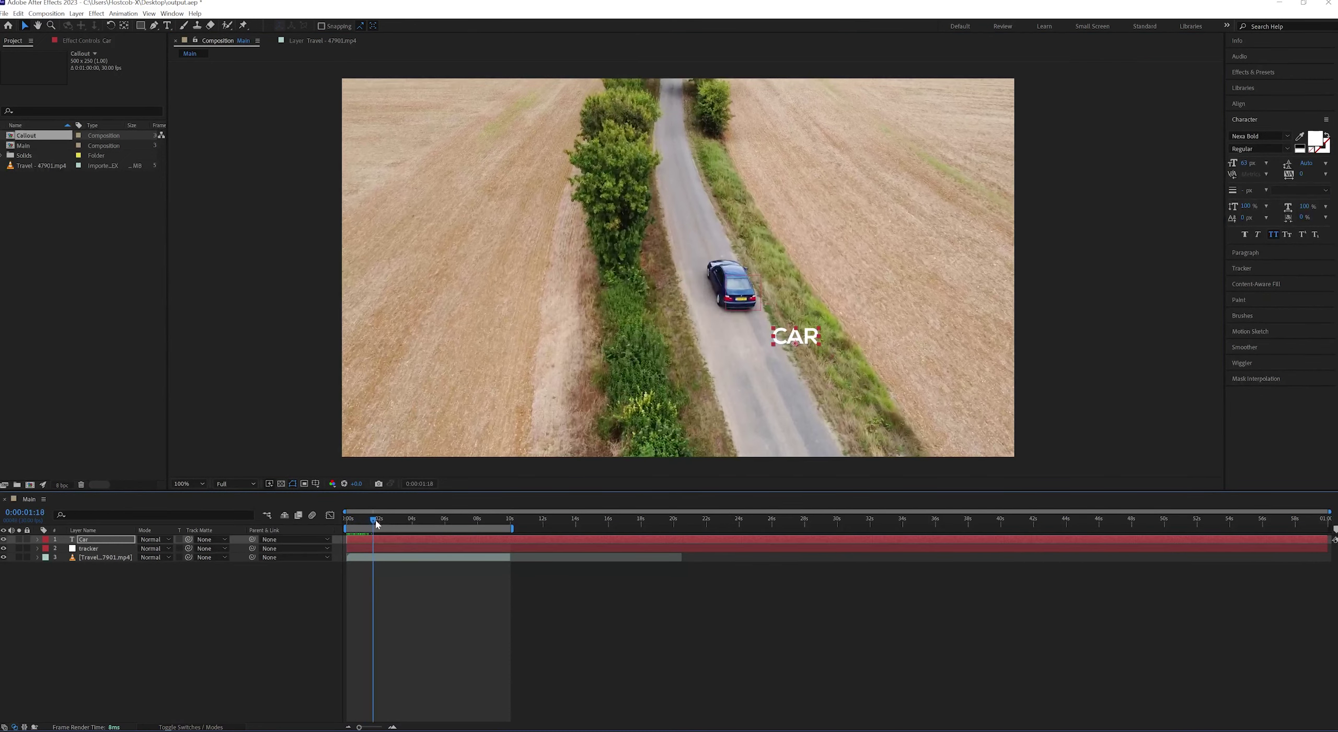
key("Home")
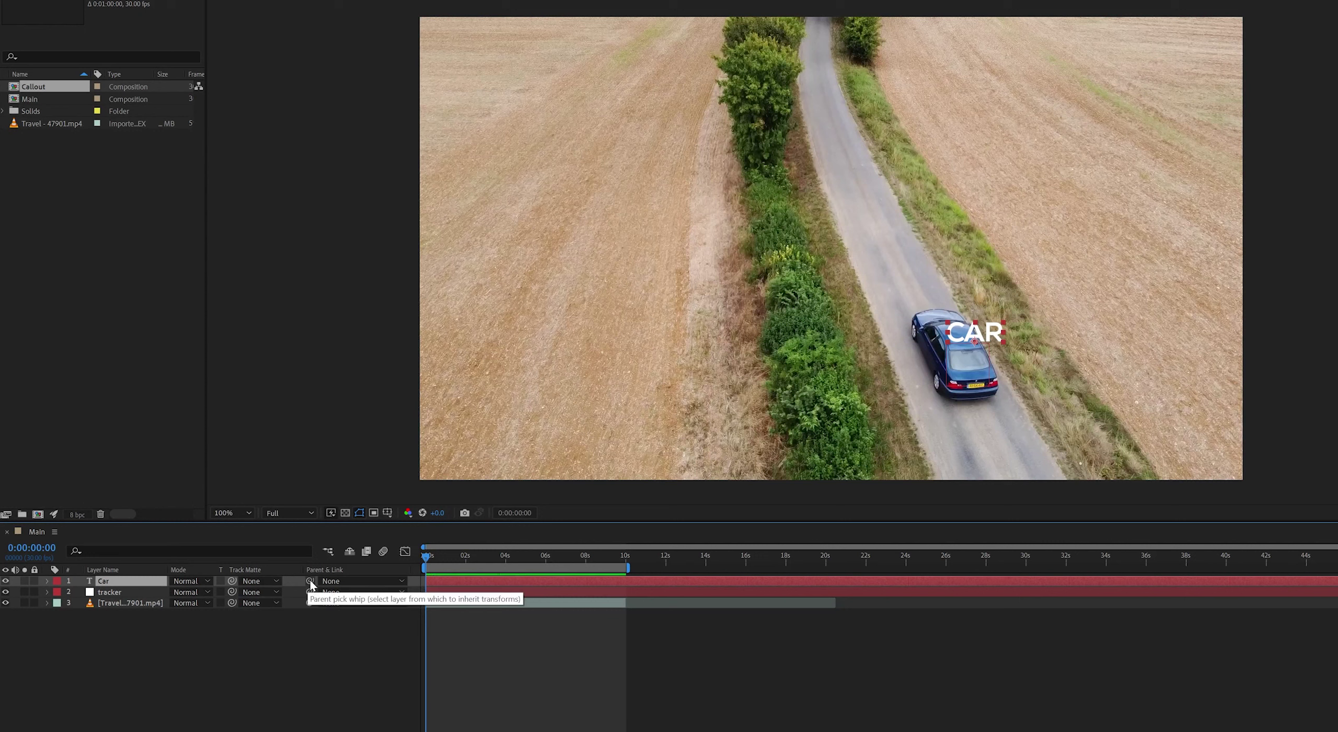
Parent the Car layer to the tracker null, preview it following the car, then delete it.
left_click_drag(311, 585, 139, 596)
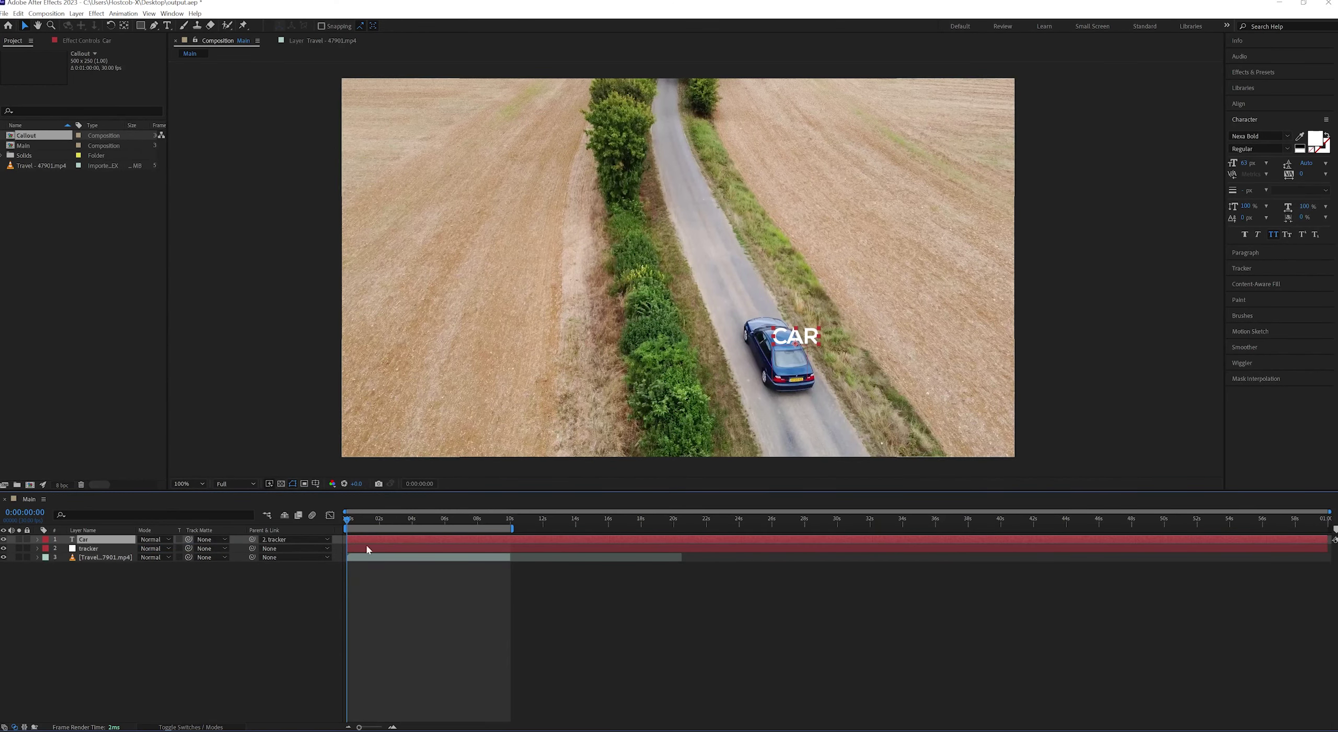
key("space")
left_click(414, 523)
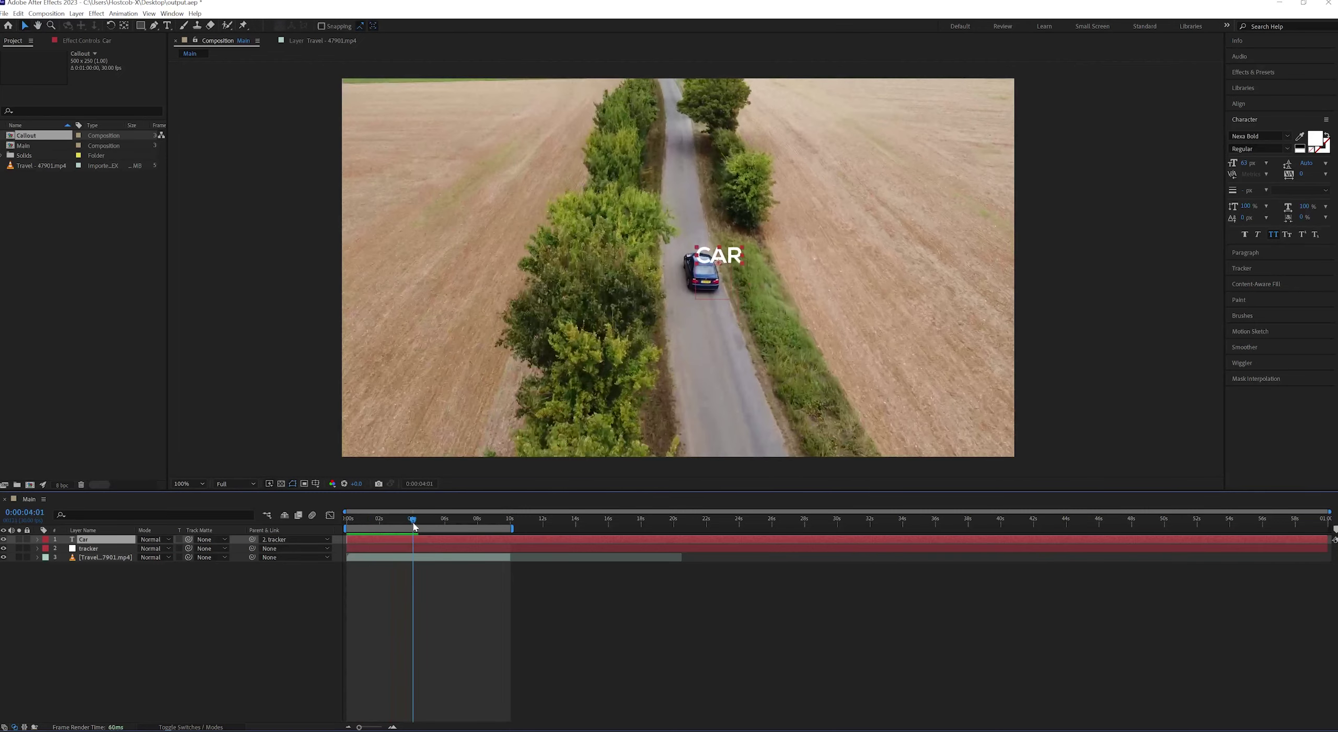
key("space")
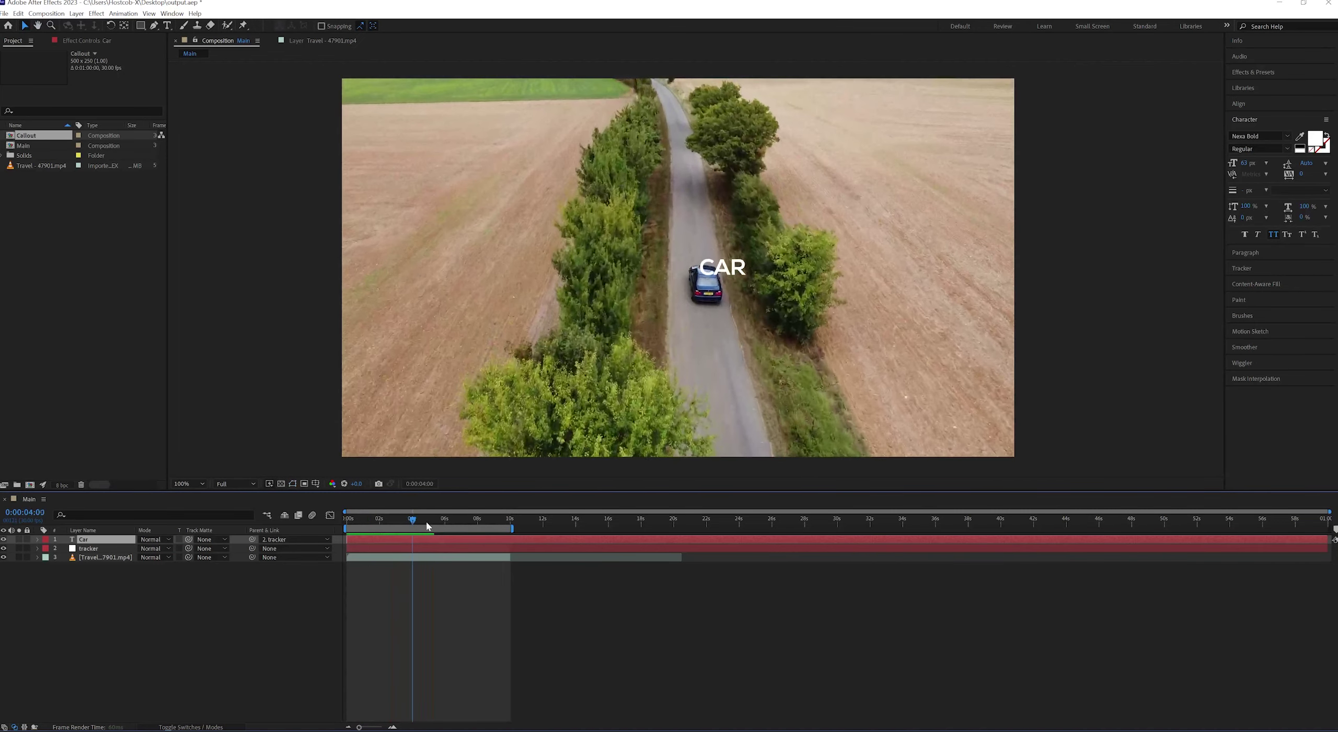
key("Home")
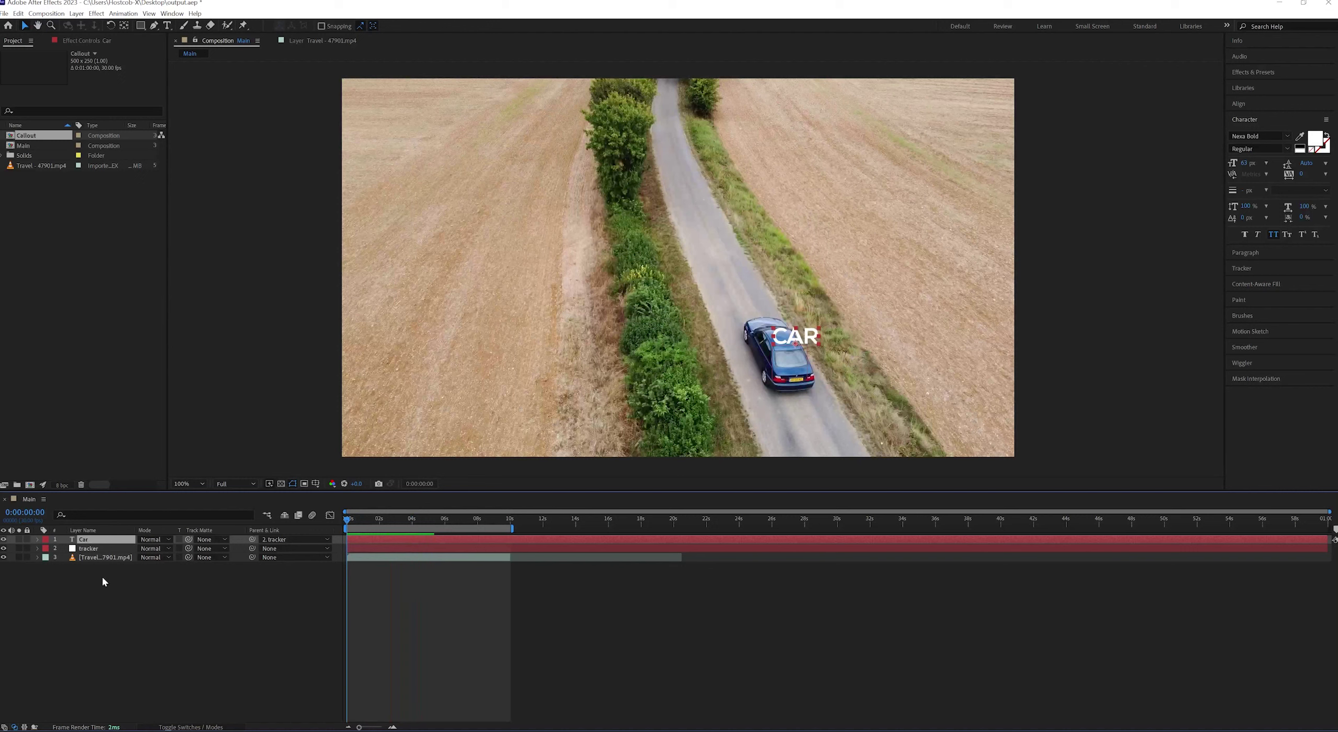
key("Delete")
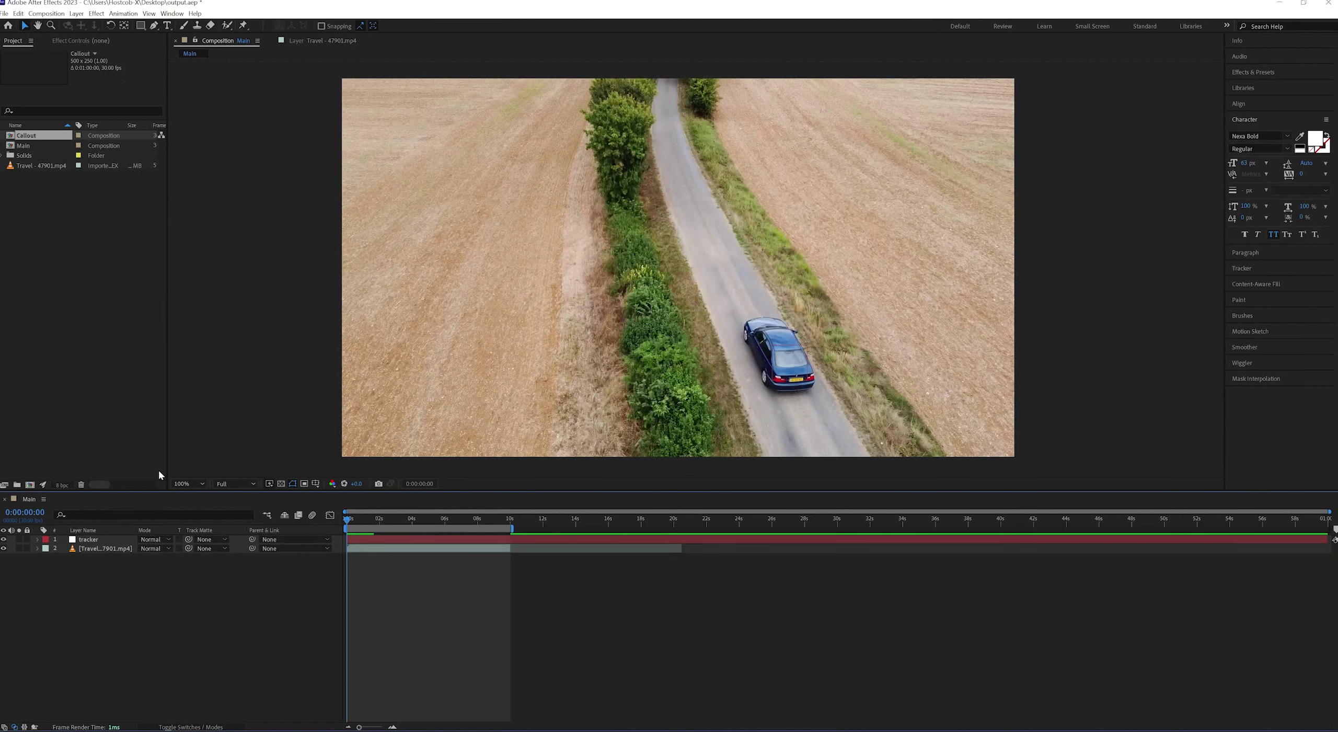
Add the Callout comp as the top layer in Main, then open it to review its draw-on animation.
left_click_drag(41, 139, 113, 537)
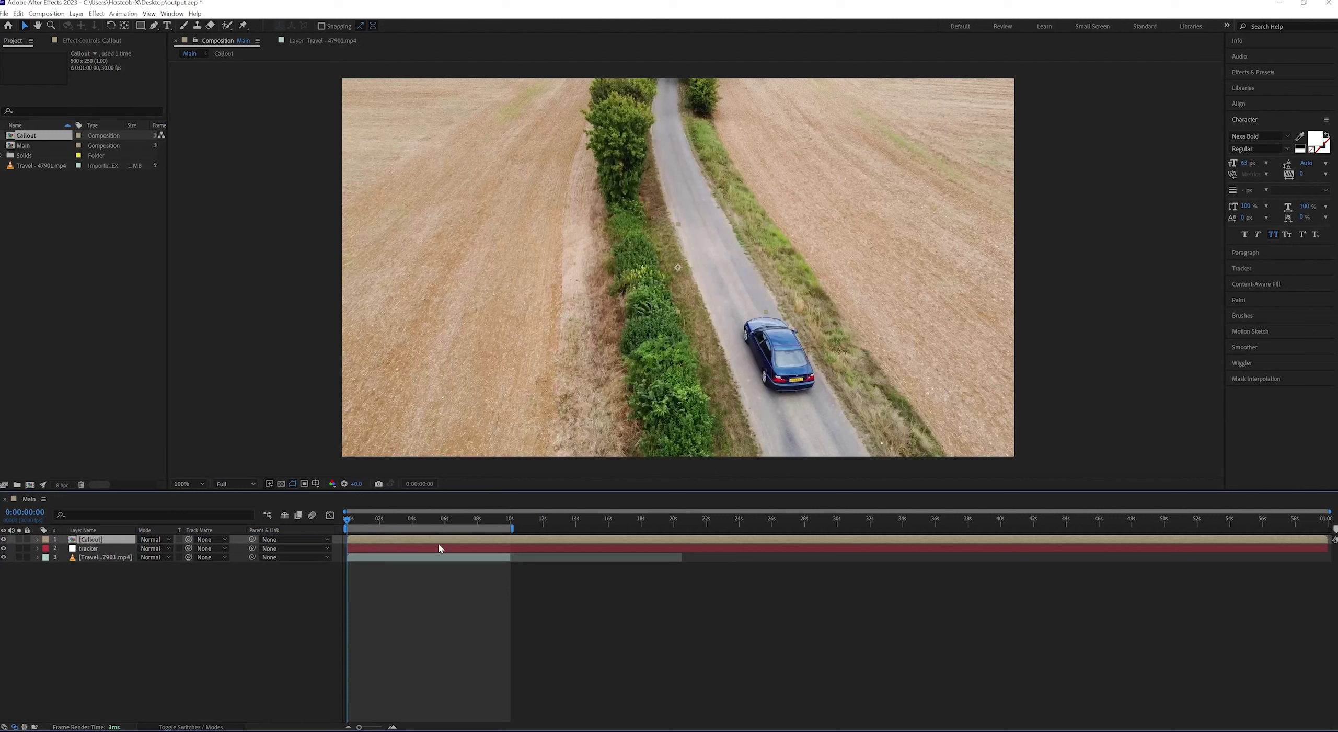
double_click(370, 539)
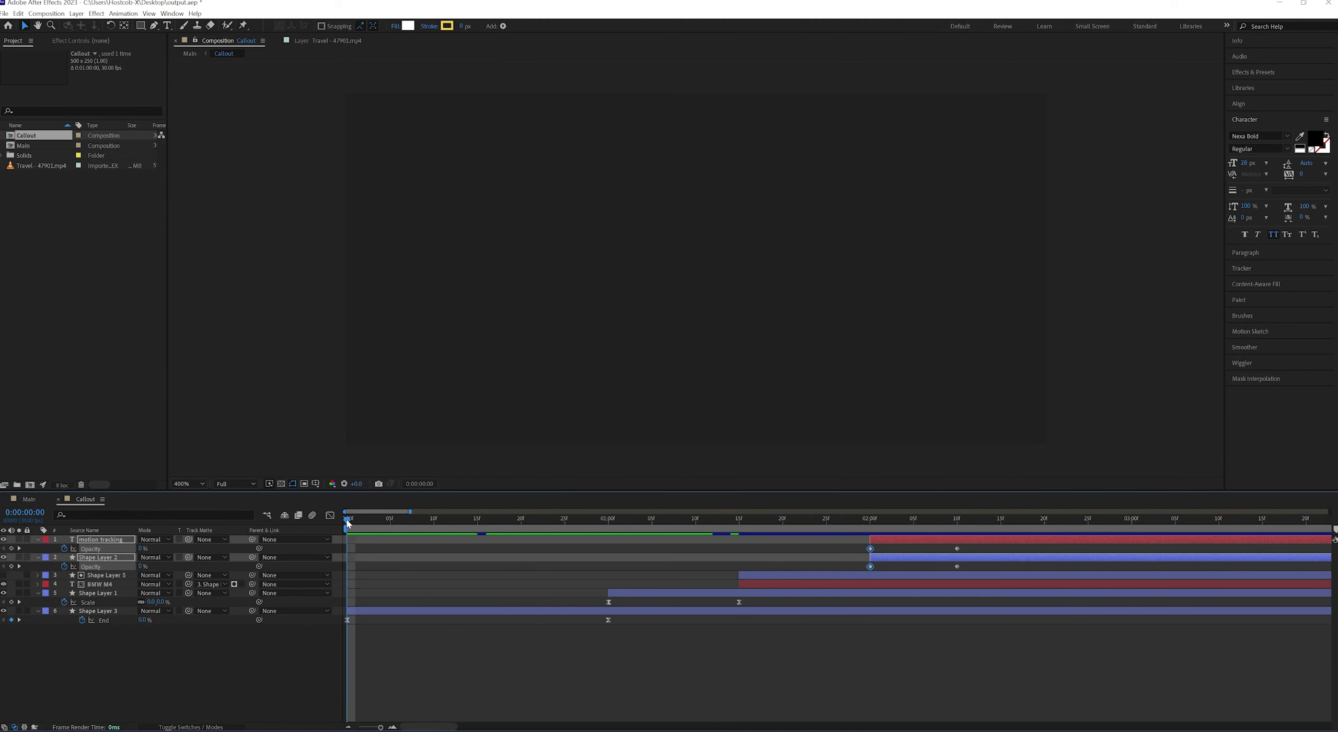
mouse_move(348, 523)
left_mouse_down()
mouse_move(607, 564)
mouse_move(1068, 564)
mouse_move(452, 575)
left_mouse_up()
Back in the Main composition, parent the Callout layer to the tracker null.
left_click(30, 499)
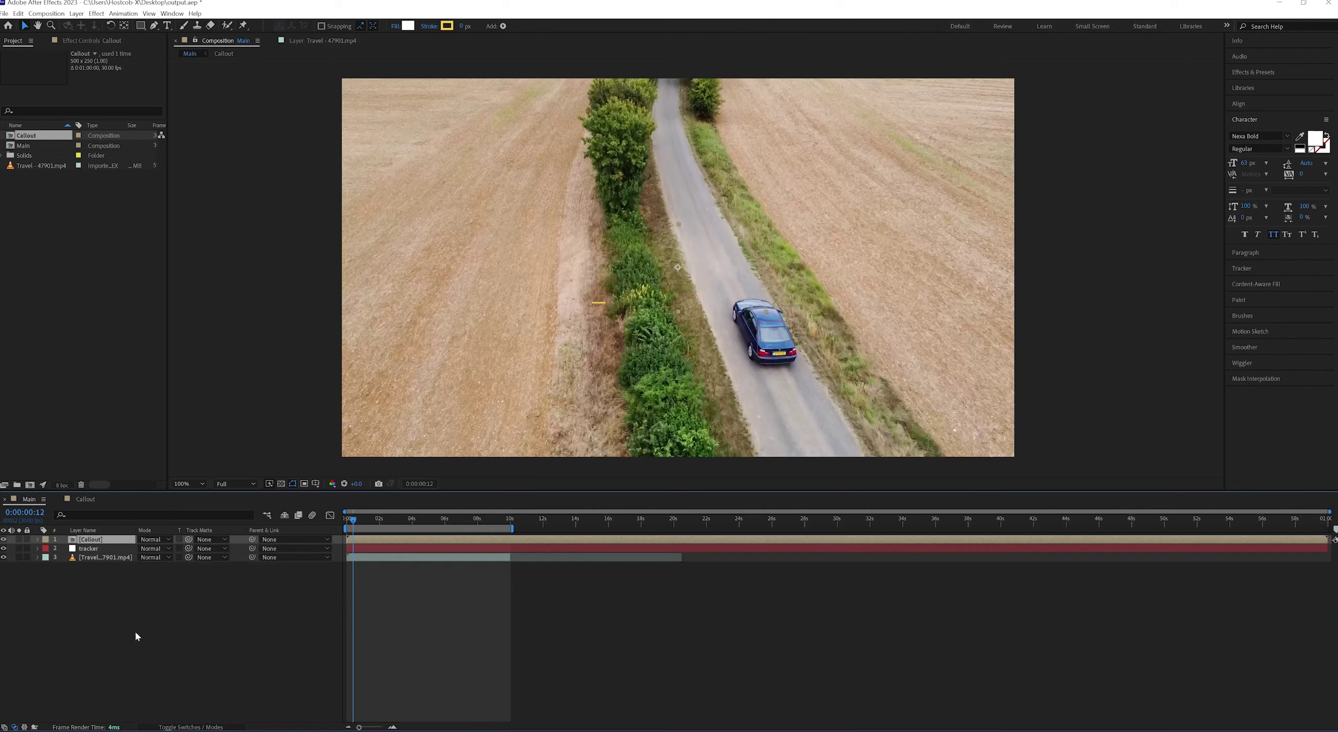
left_click(99, 540)
left_click_drag(252, 539, 102, 553)
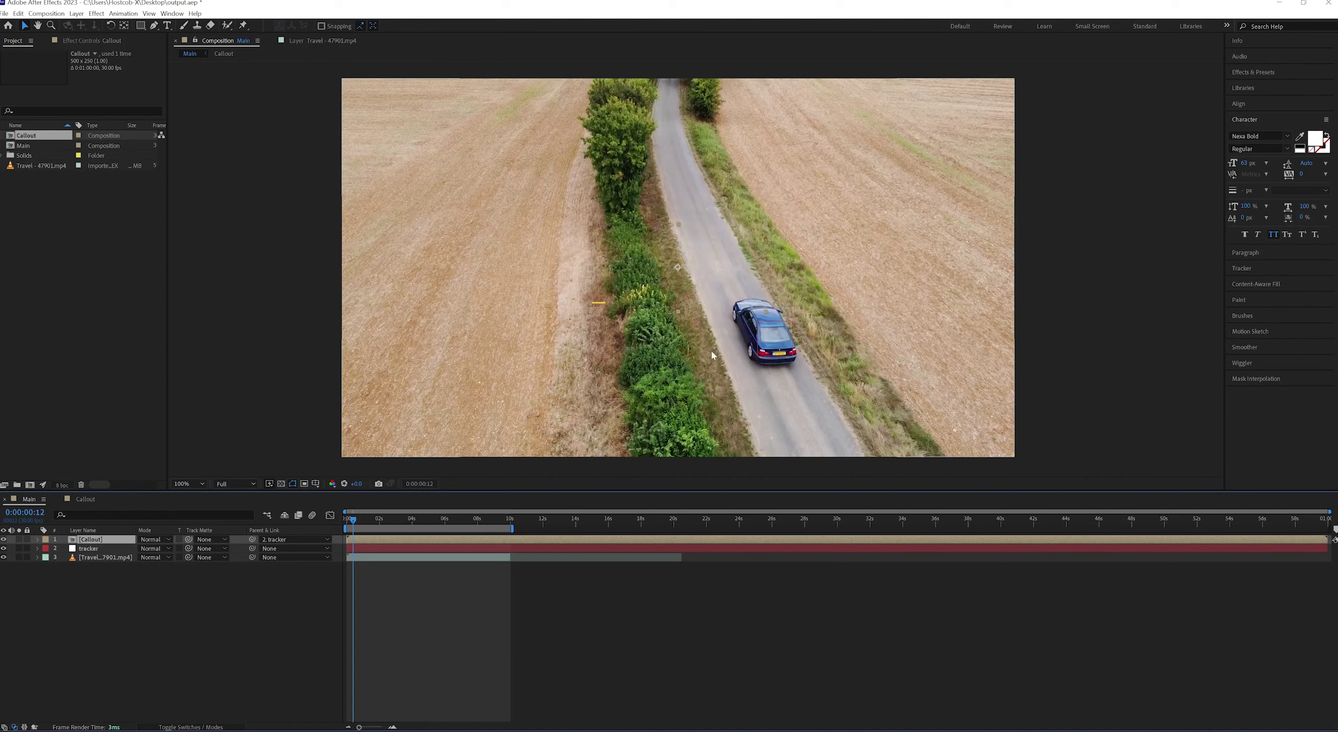
Position the callout on the car, nudge it slightly upward, and preview it following the car.
left_click_drag(681, 272, 847, 290)
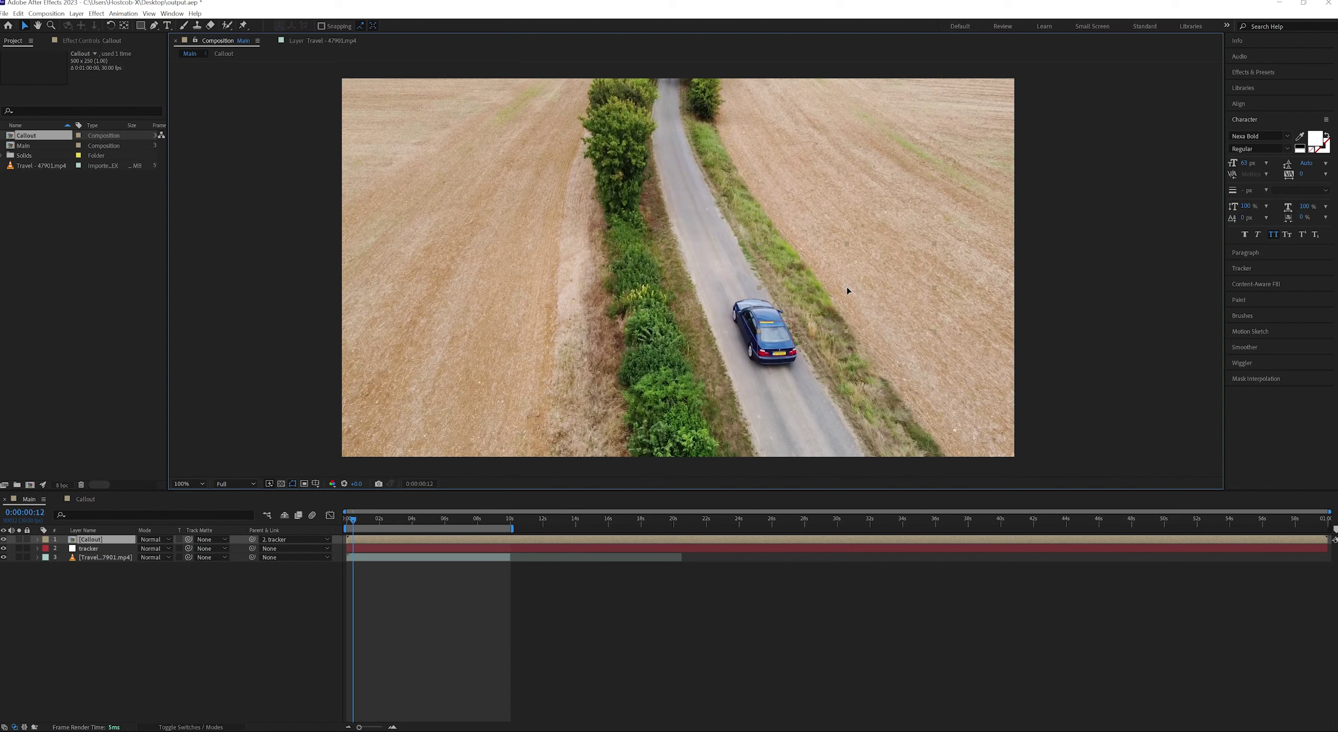
left_click(346, 519)
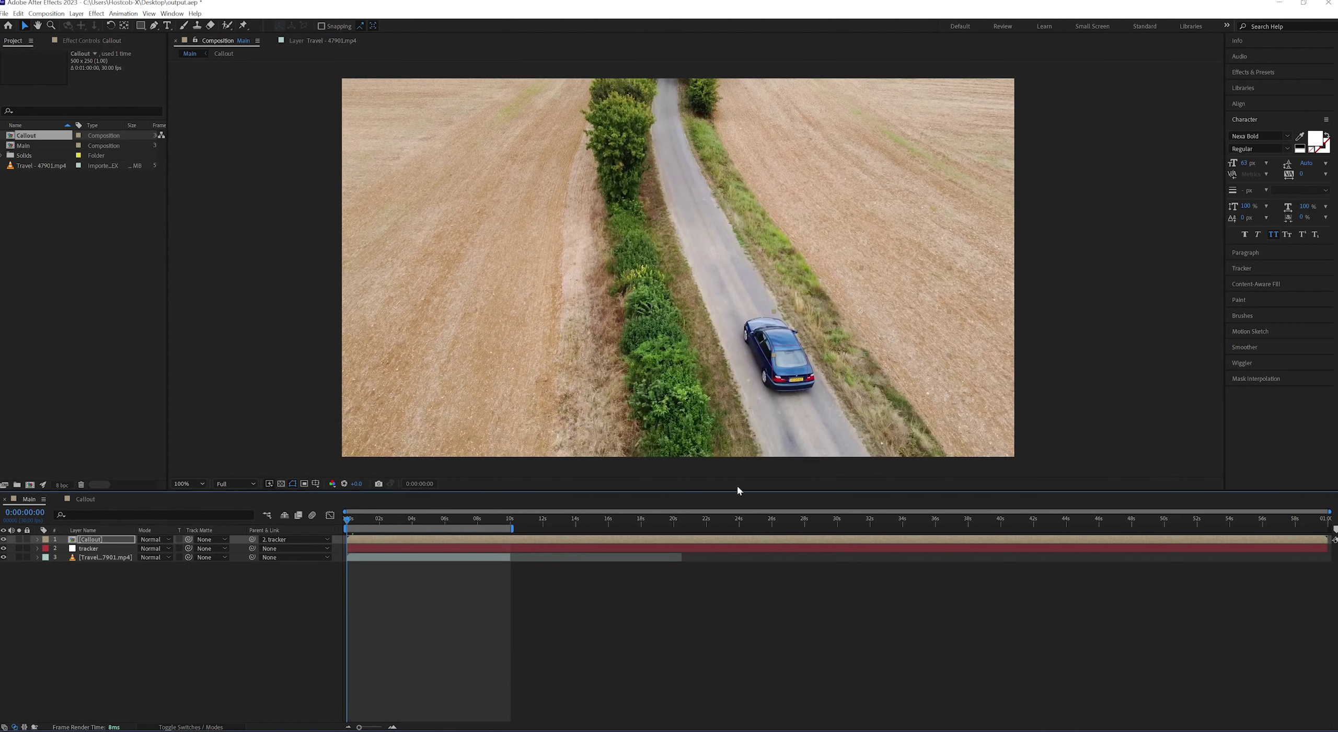
left_click_drag(860, 313, 860, 308)
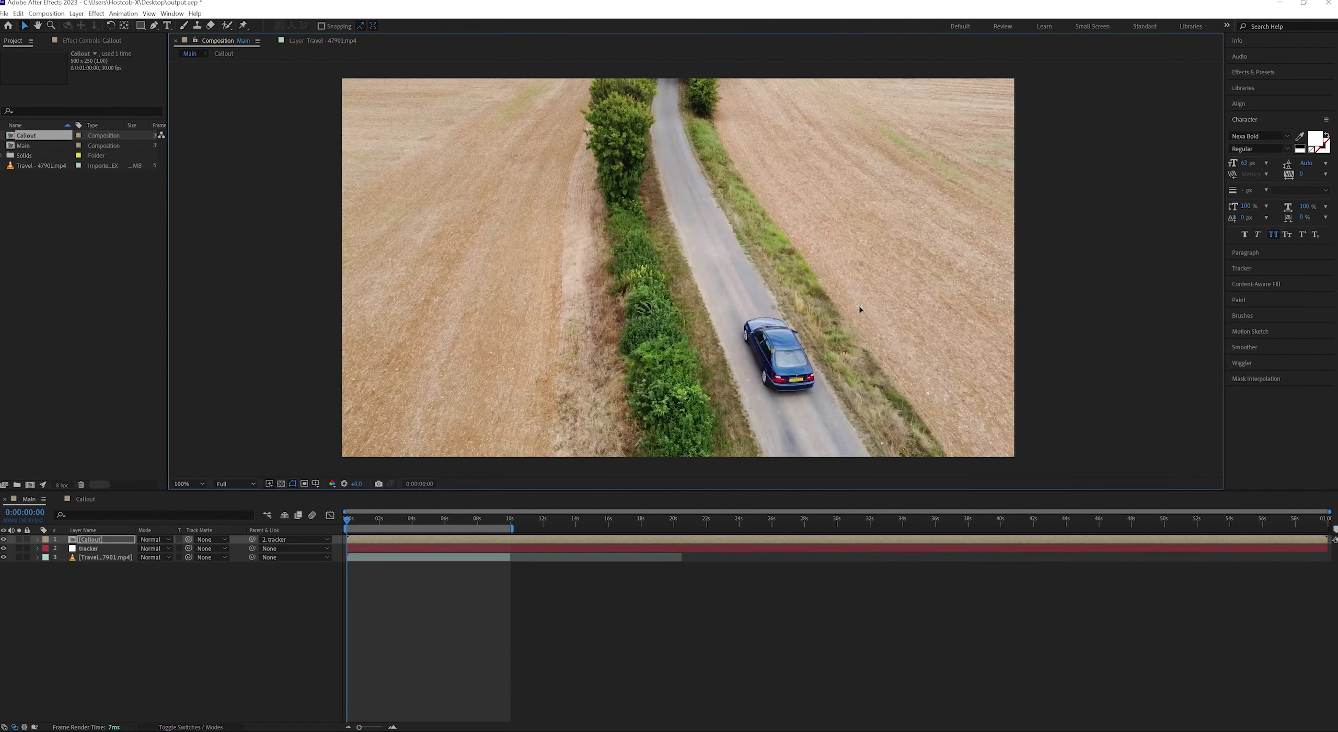
key("ctrl+shift+j")
key("space")
key("space")
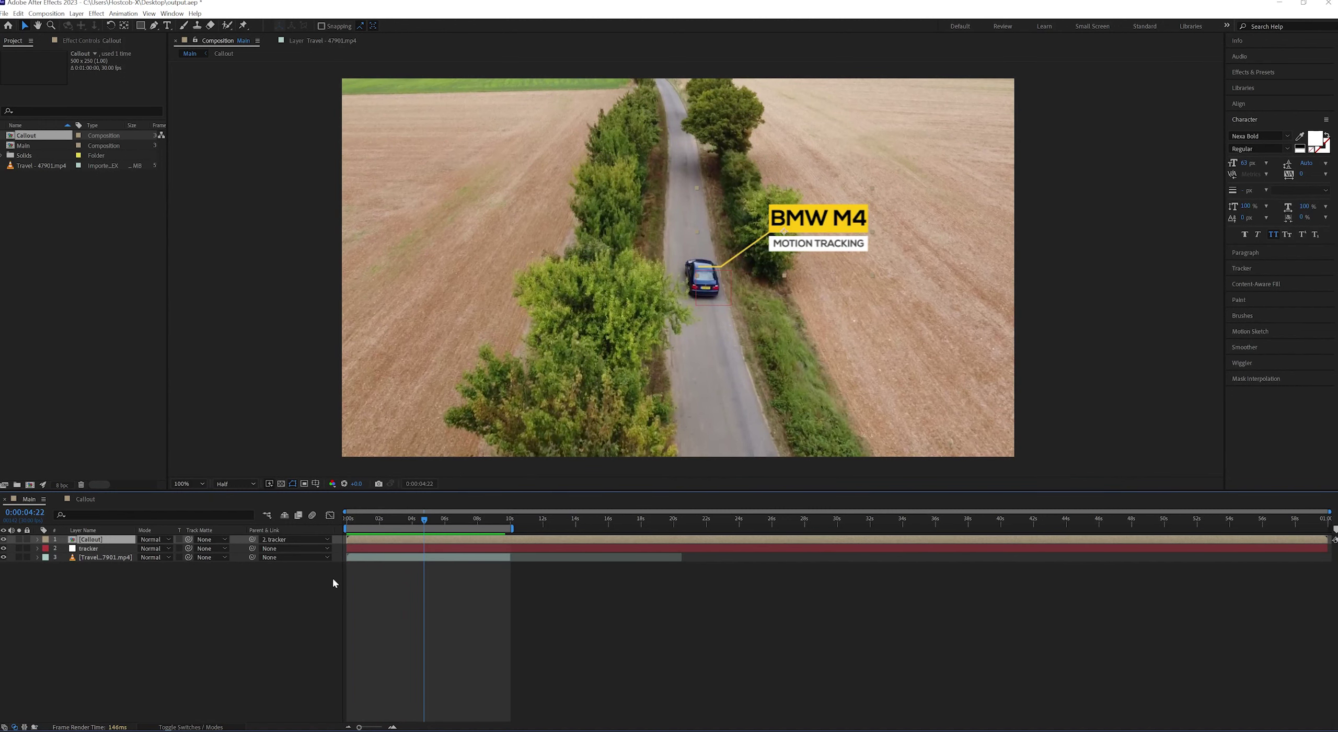
Scale the Callout layer down to 66% and move it down-left beside the car.
key("s")
left_click_drag(176, 551, 156, 552)
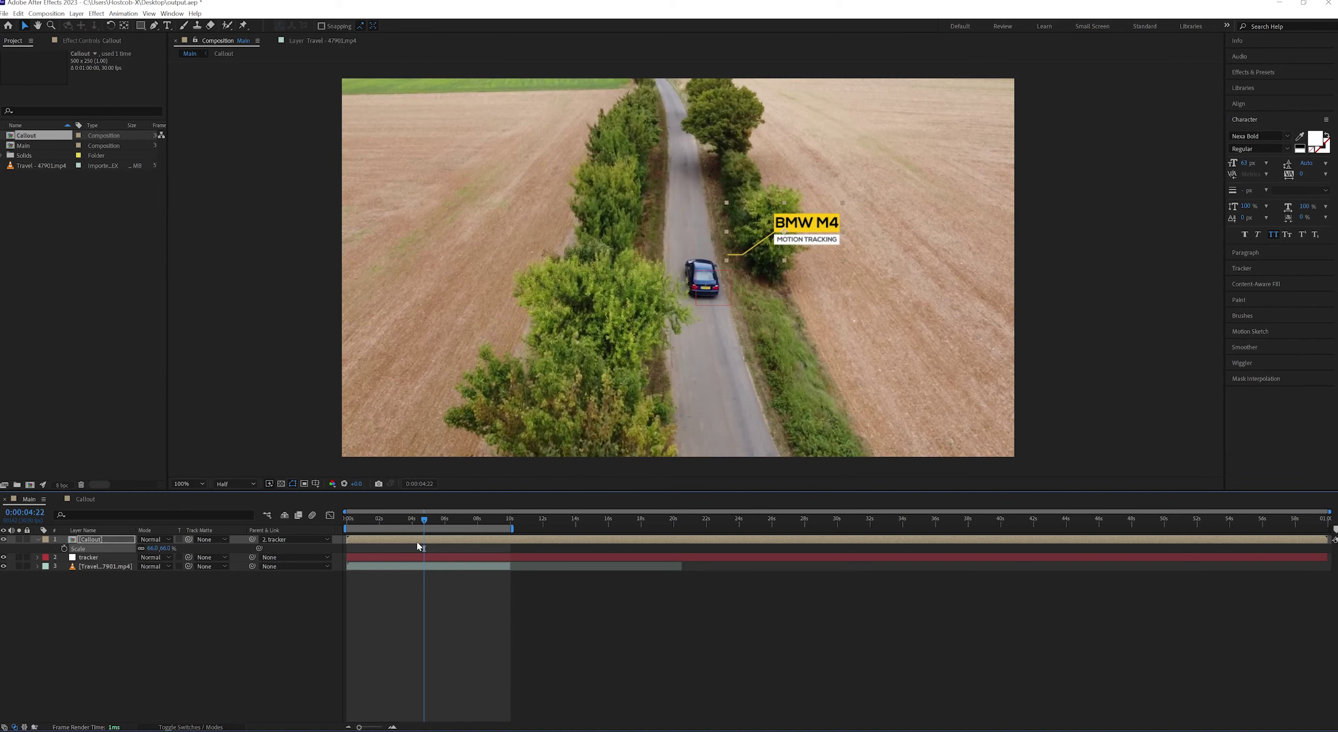
key("Home")
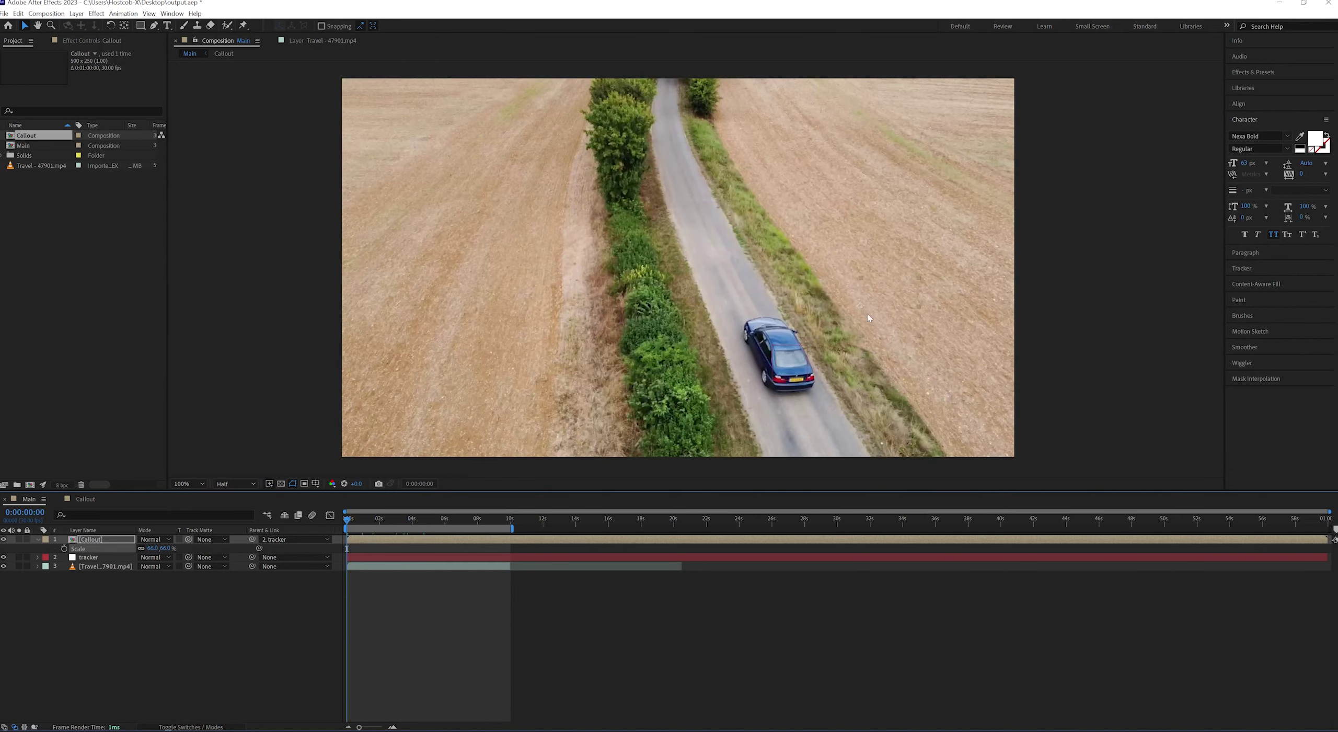
left_click_drag(861, 305, 832, 322)
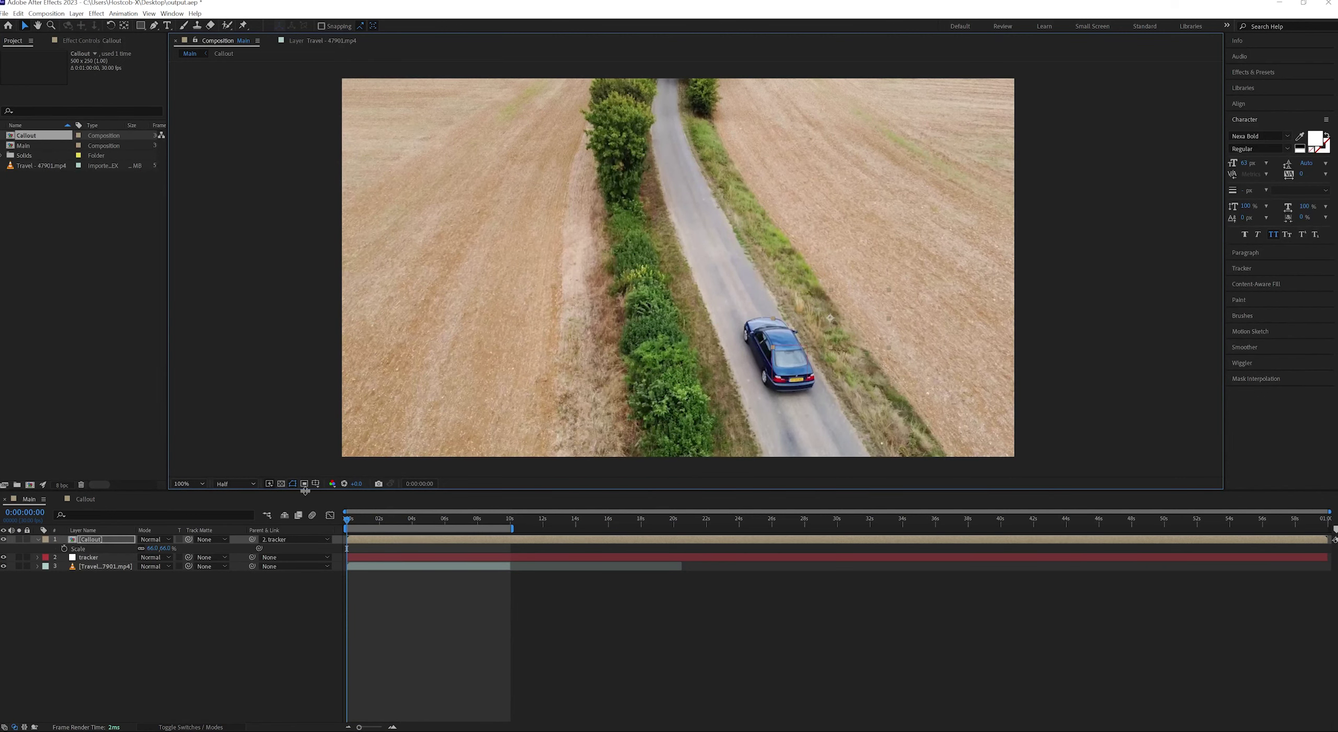
Set the preview resolution to Full, deselect the layer, and play the resized callout tracking.
left_click(227, 484)
left_click(228, 508)
left_click(481, 656)
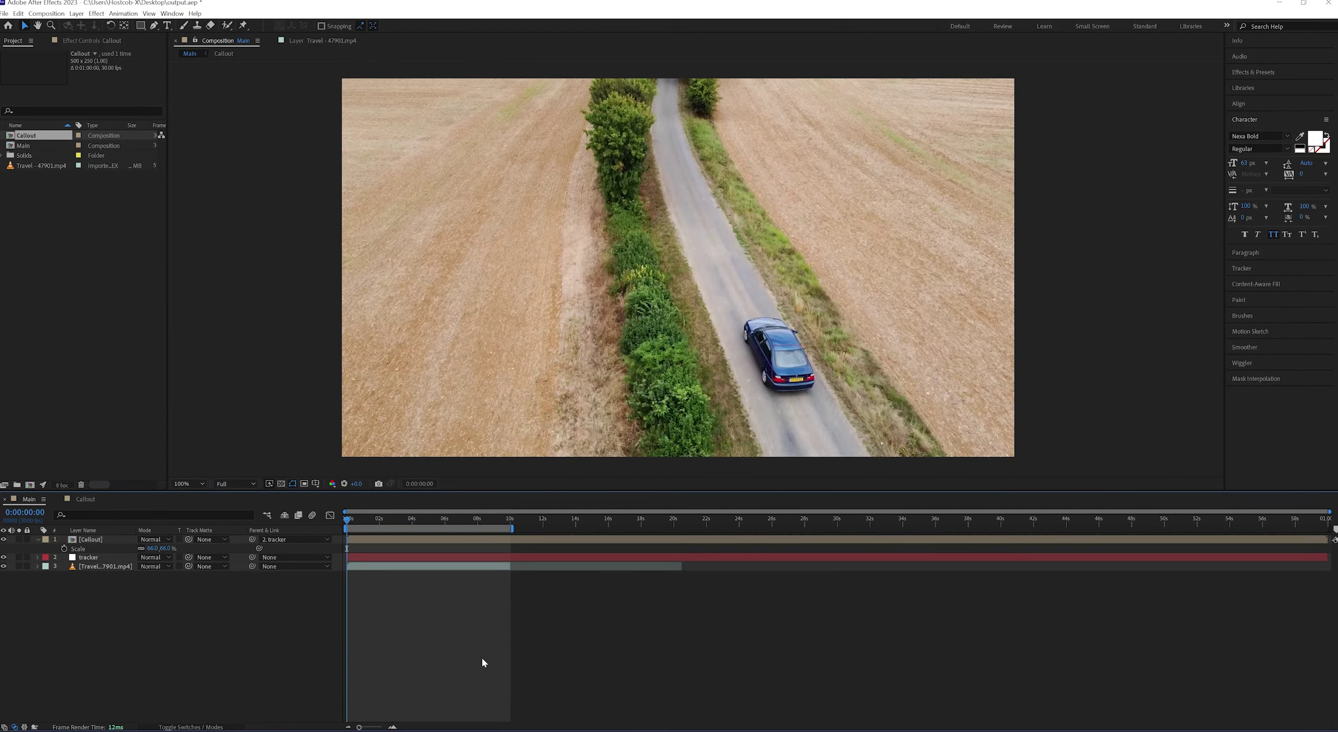
key("space")
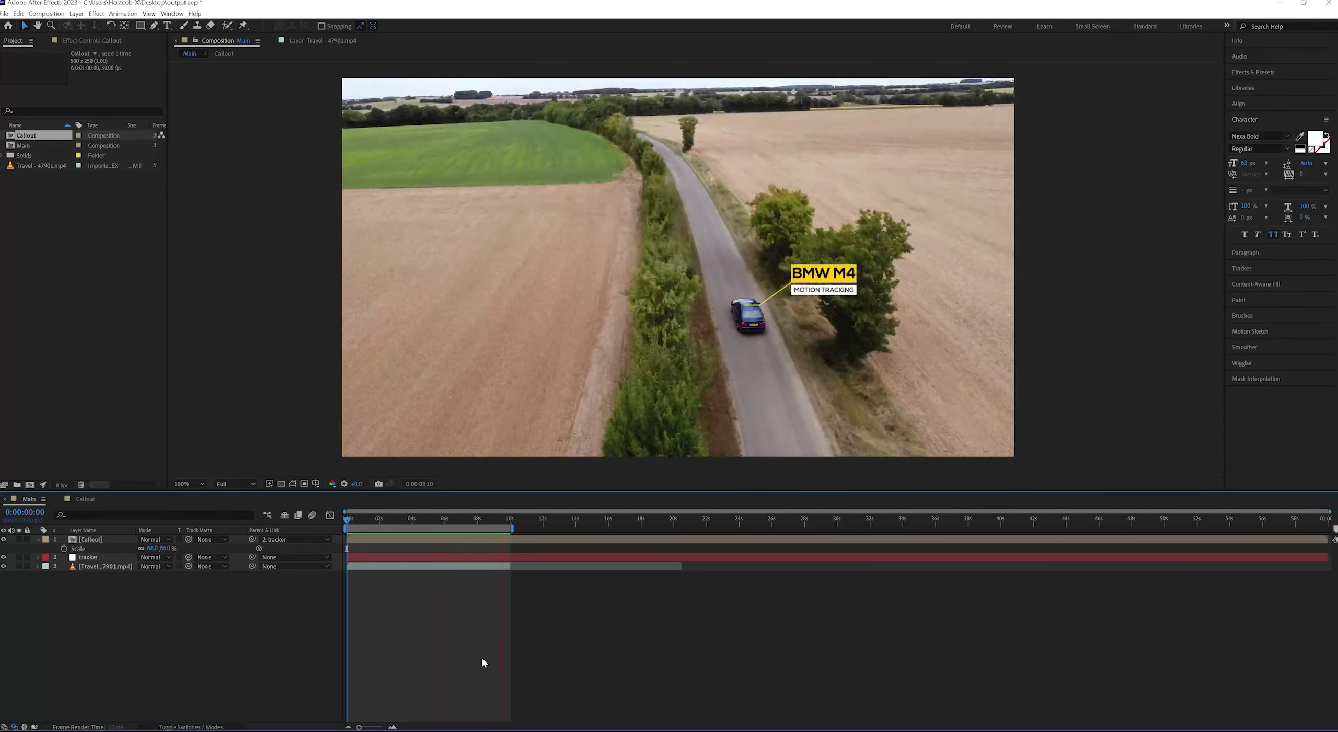
Expand the Tracker panel and play from the first frame to check the BMW M4 callout tracking.
left_click_drag(412, 525, 354, 525)
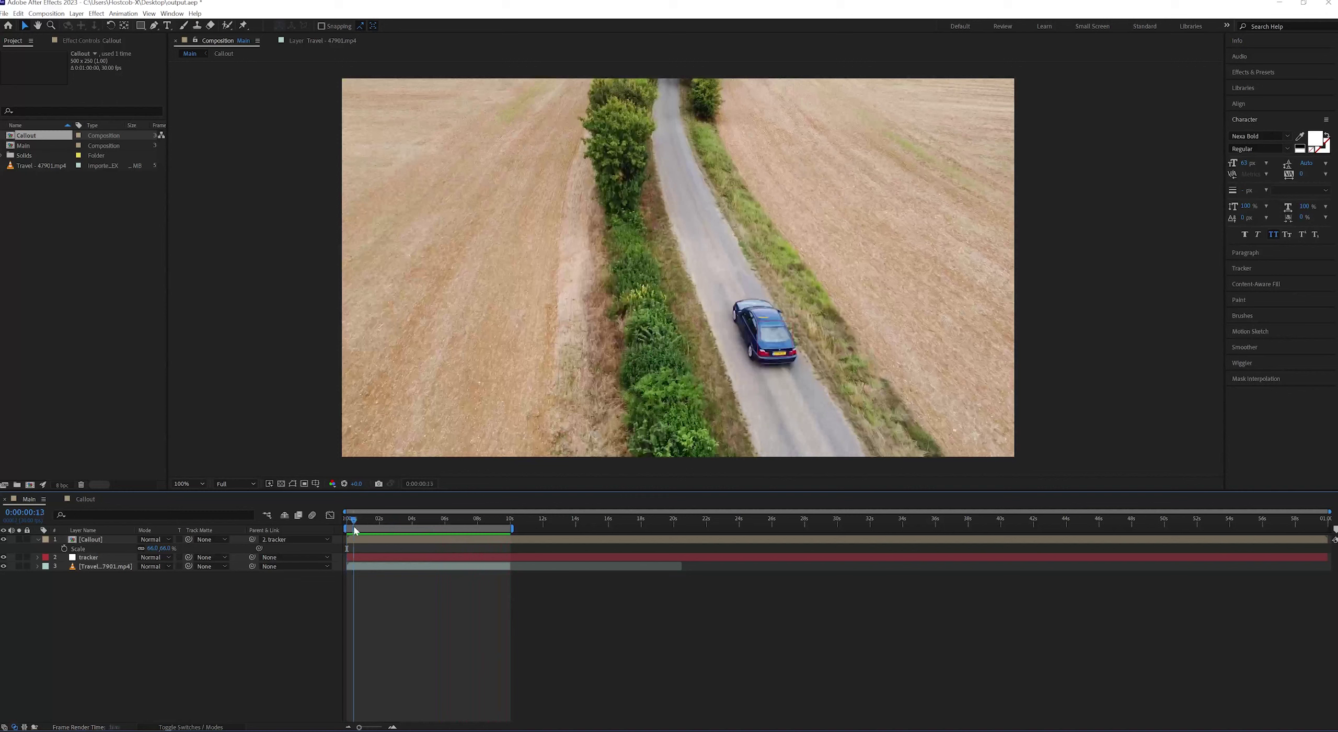
left_click(1263, 267)
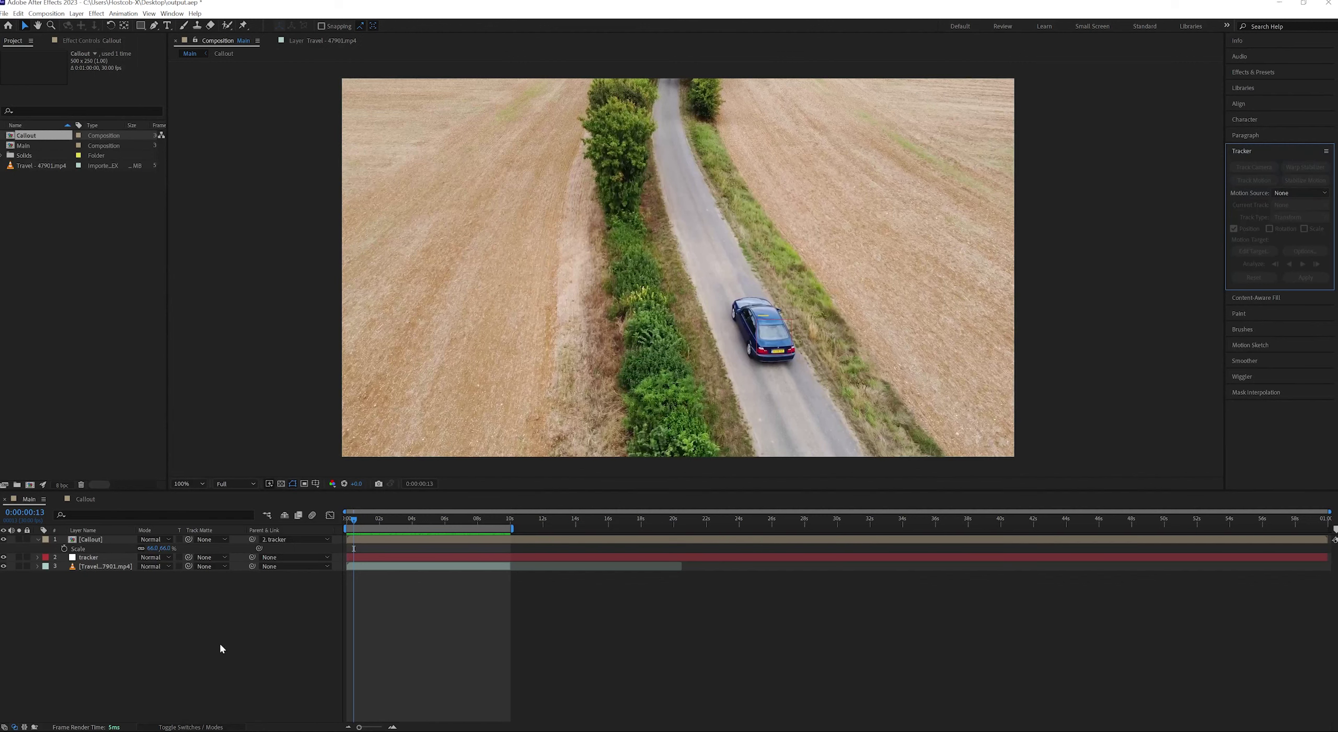
left_click_drag(368, 519, 350, 519)
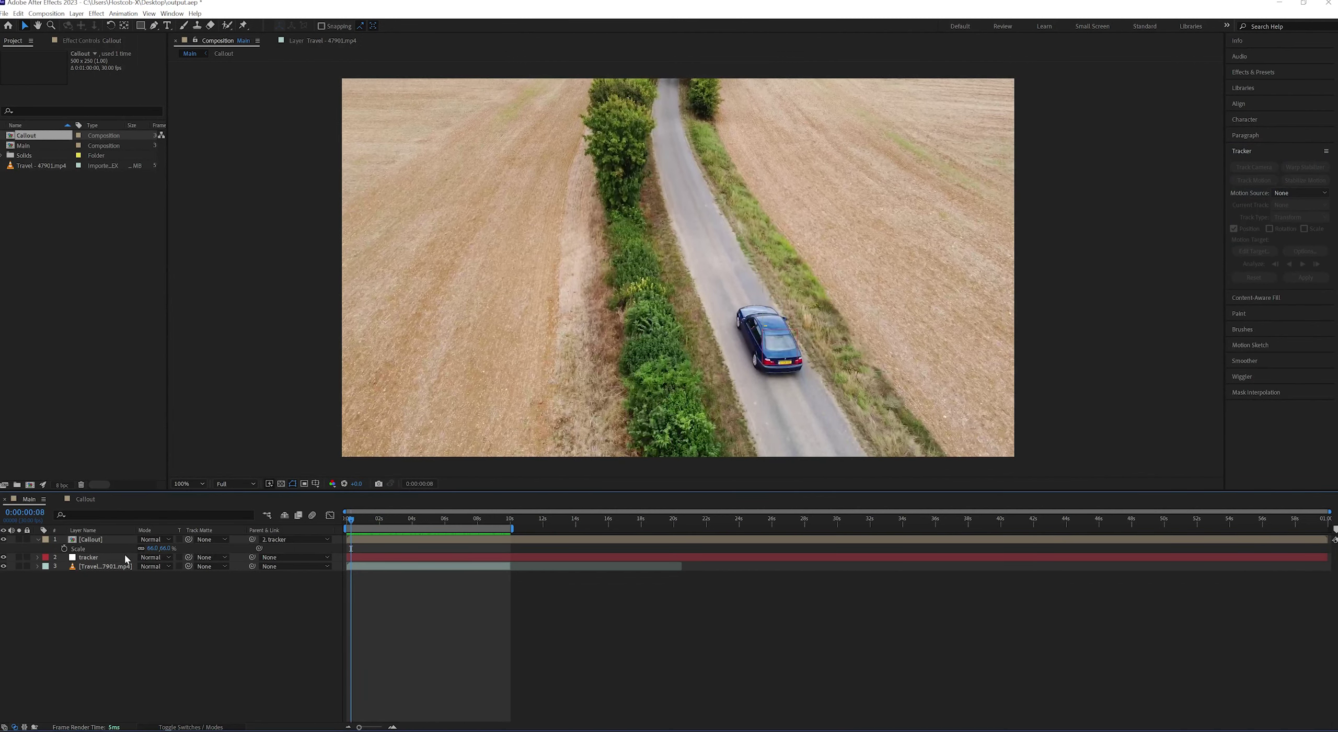
key("Home")
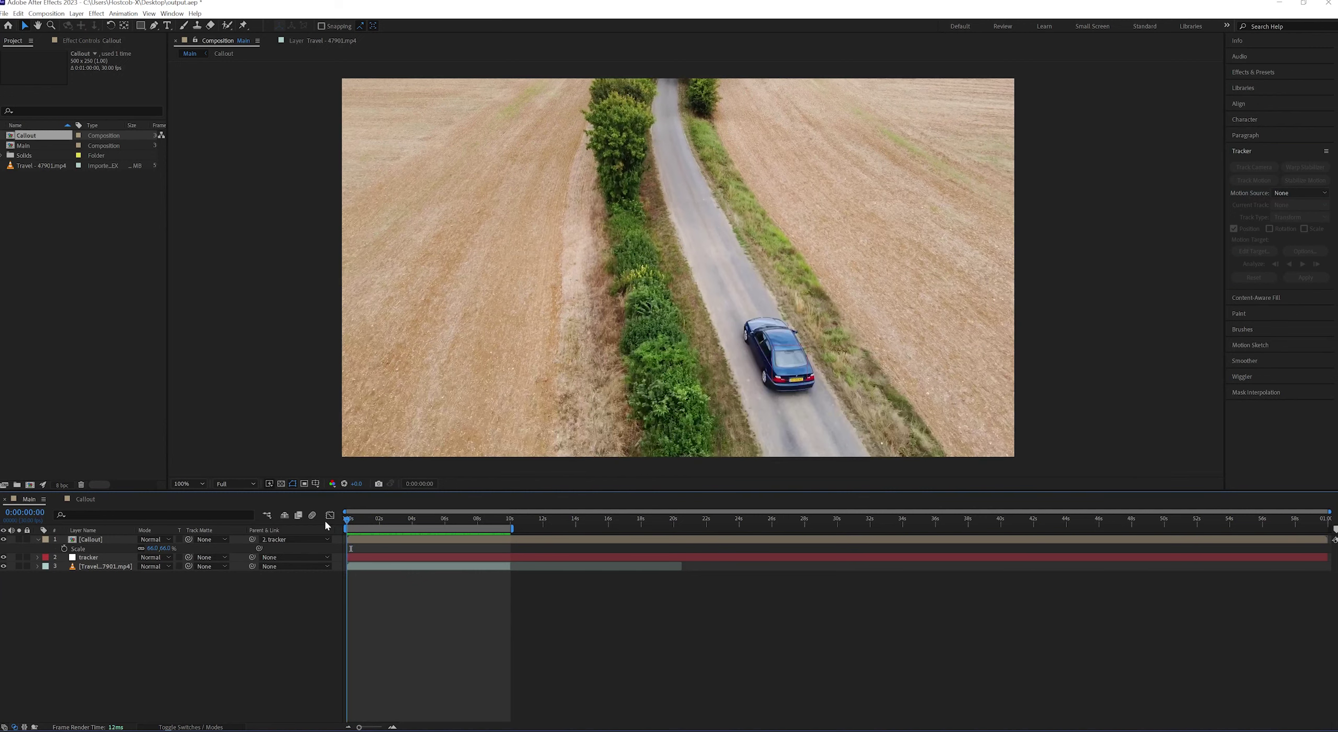
key("space")
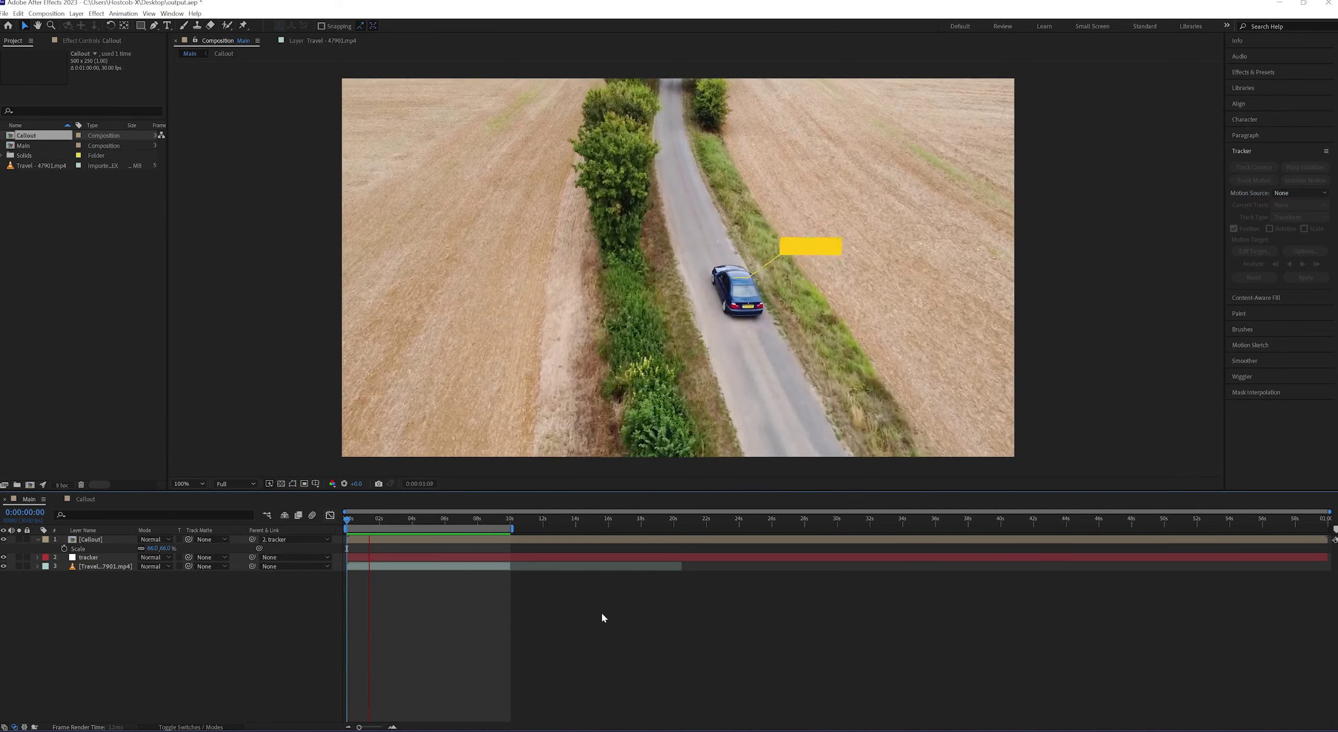